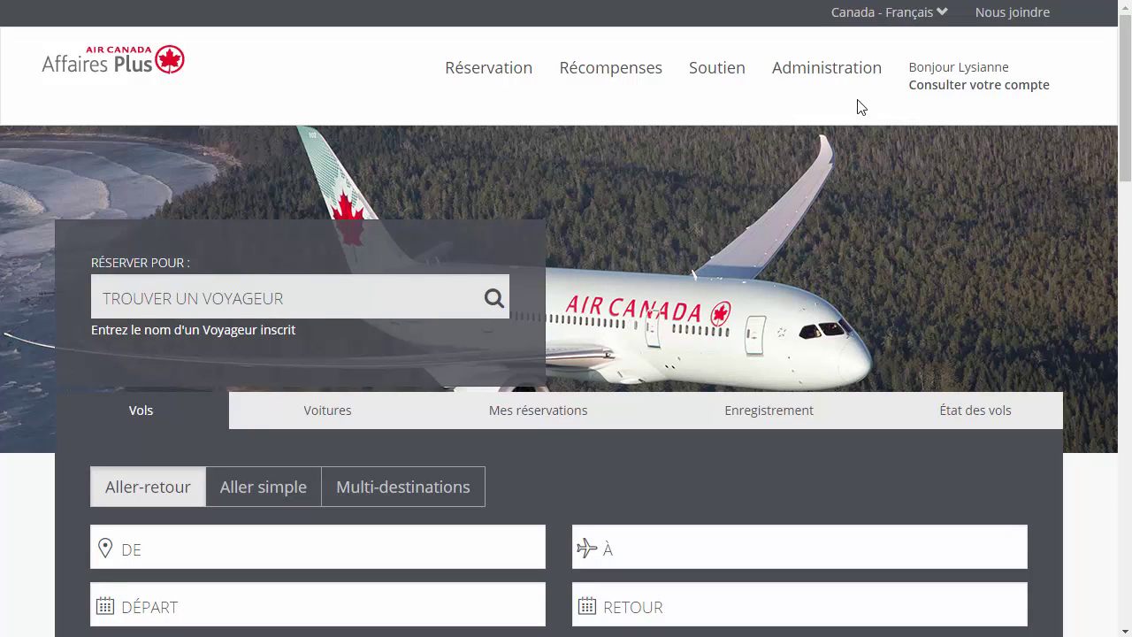
Open the Tremeti Inc (Default) division from the list of divisions in the company account administration
click(849, 78)
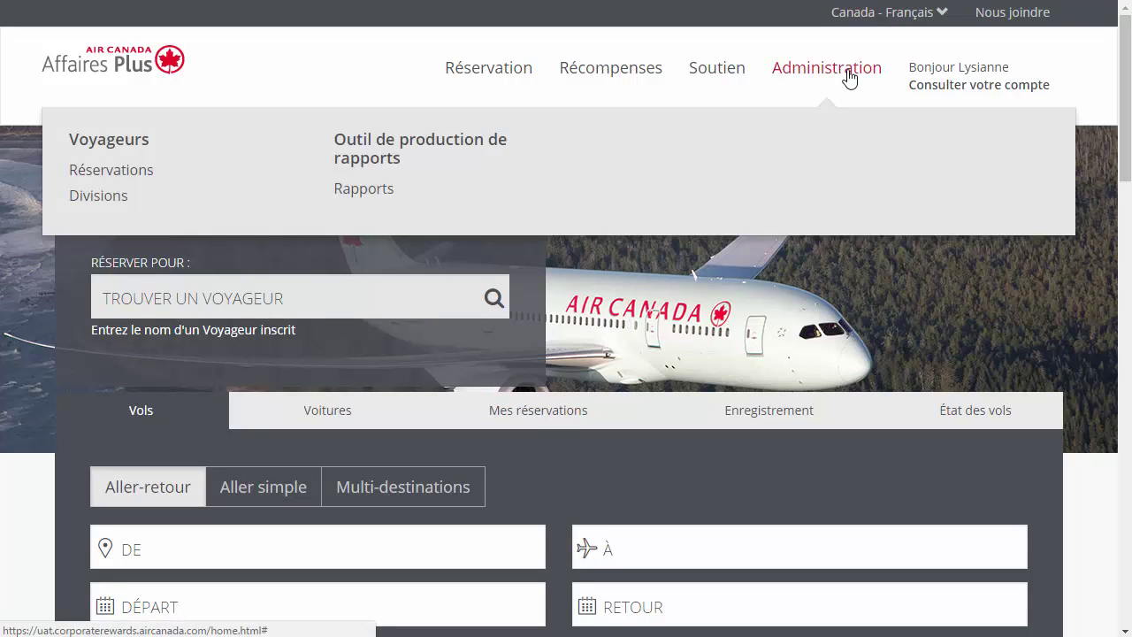
click(106, 199)
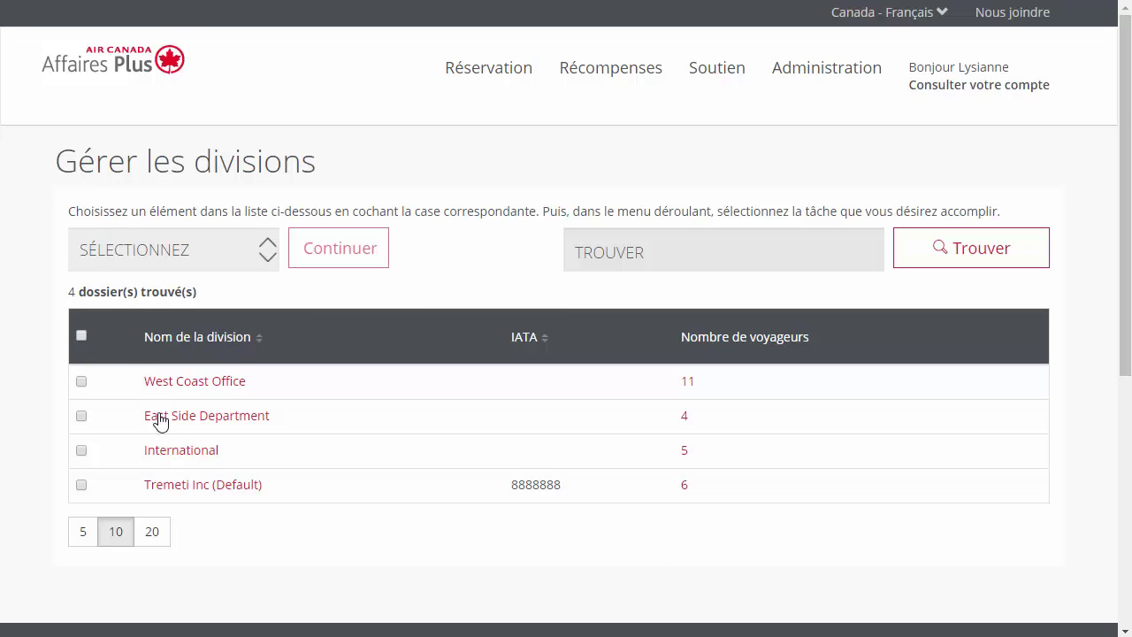
click(188, 493)
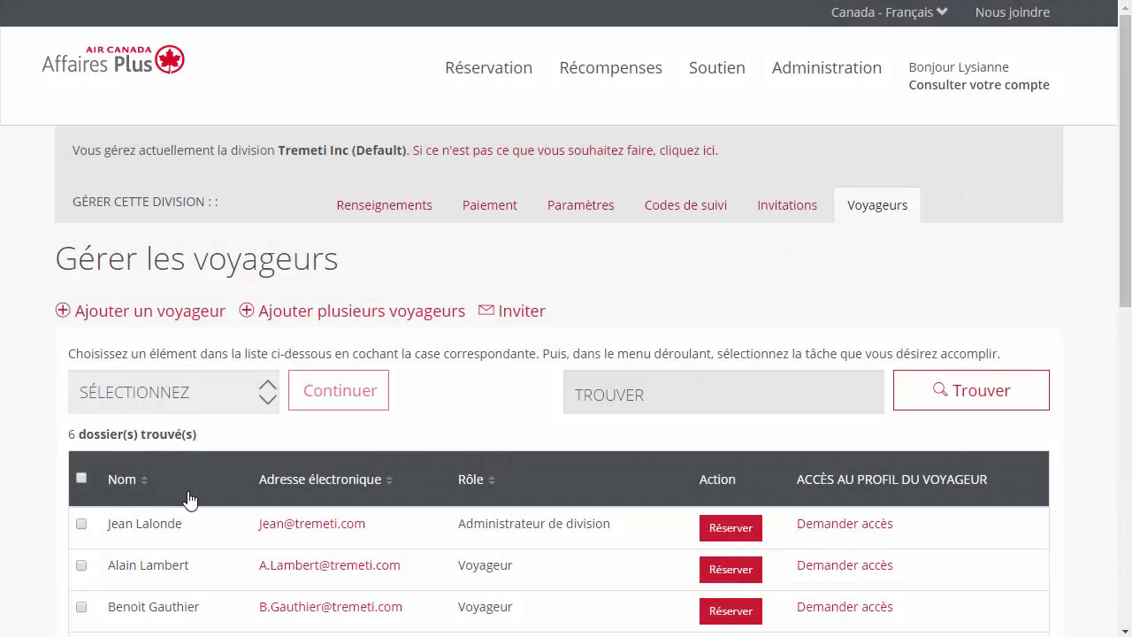
Review the division's information, including its name, address, postal code and phone number fields
click(382, 217)
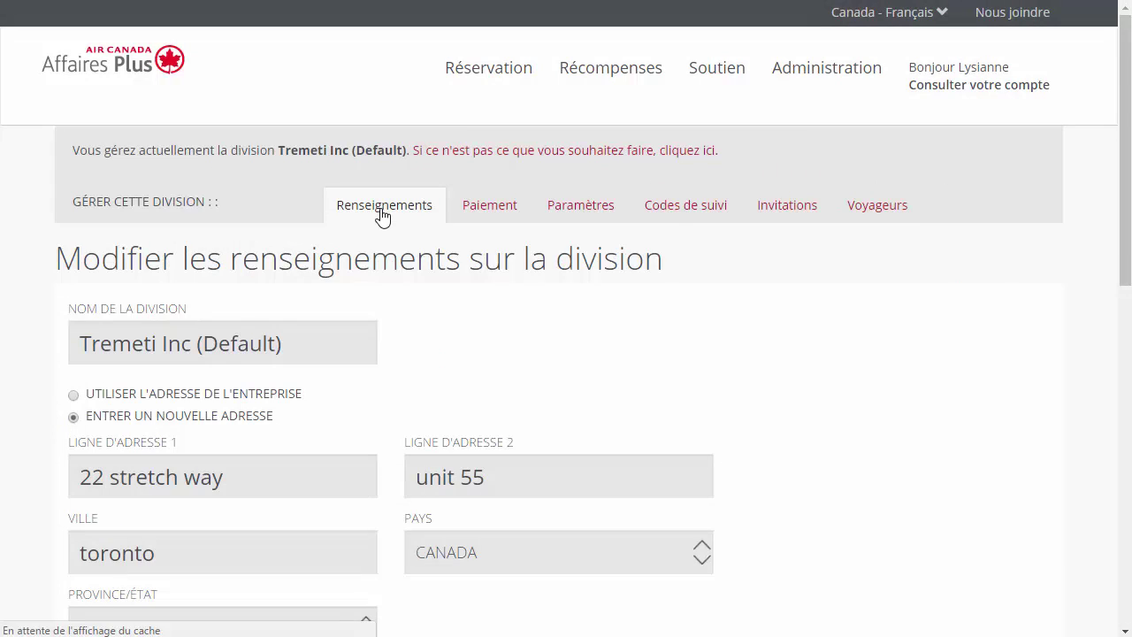
scroll(382, 217, down, 4)
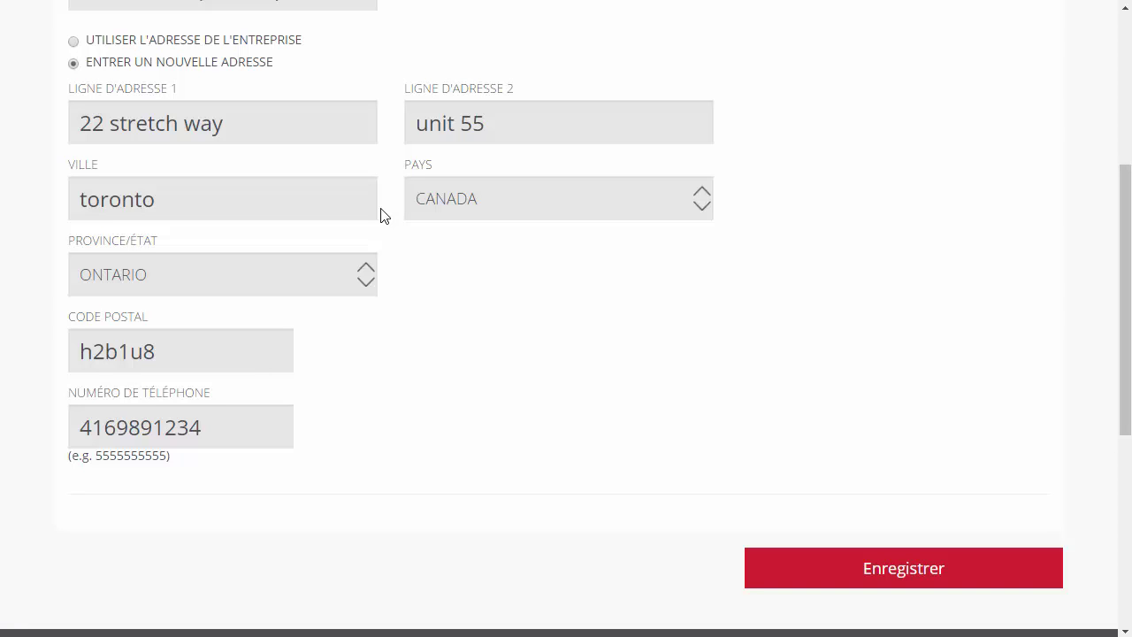
scroll(542, 367, up, 4)
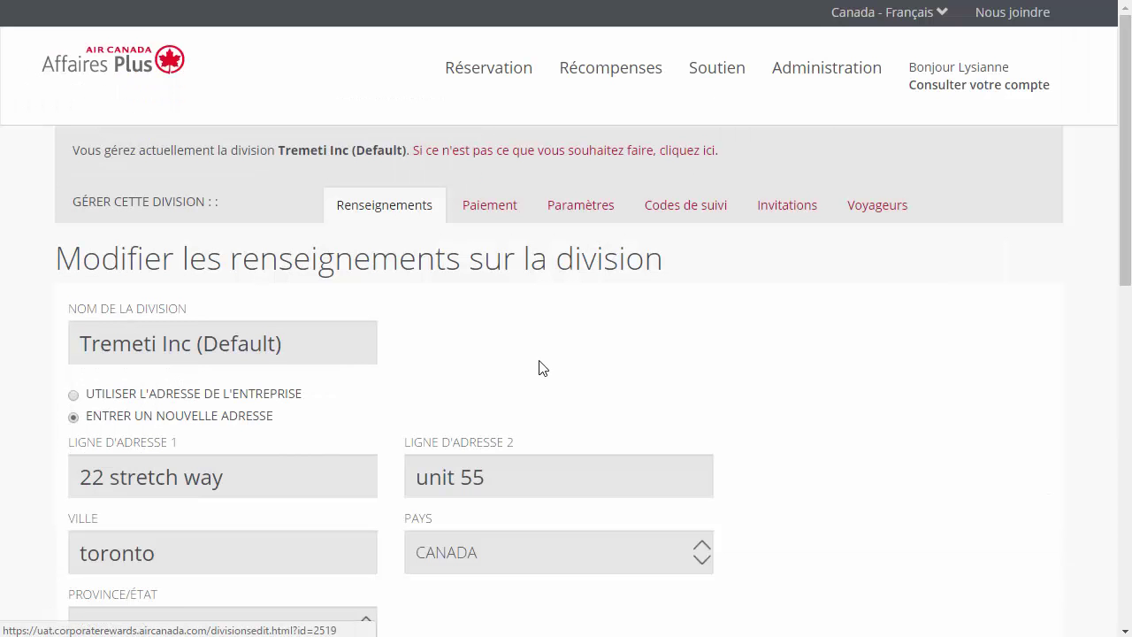
View the division's travel management settings and show the fields for assigning a new travel agency
click(605, 217)
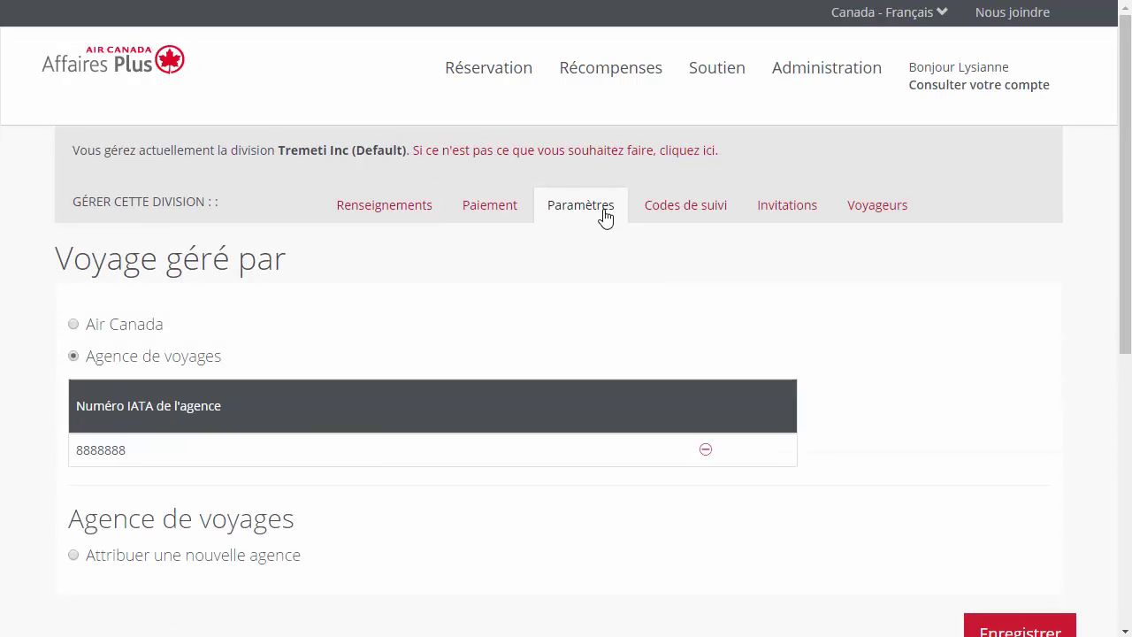
scroll(913, 509, down, 1)
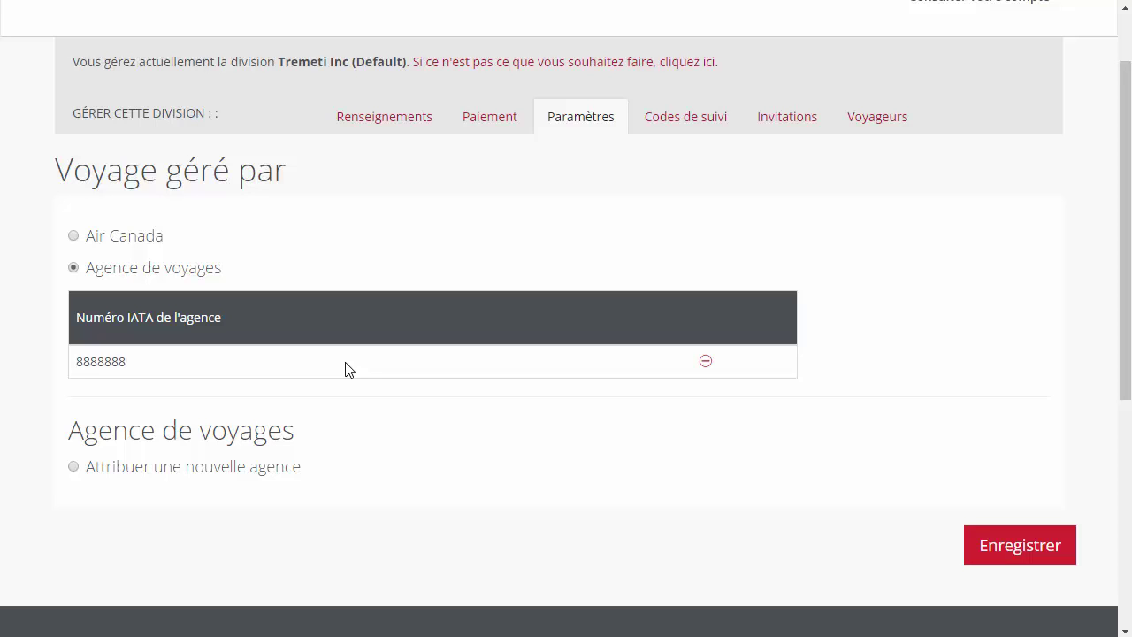
click(74, 467)
scroll(76, 473, down, 3)
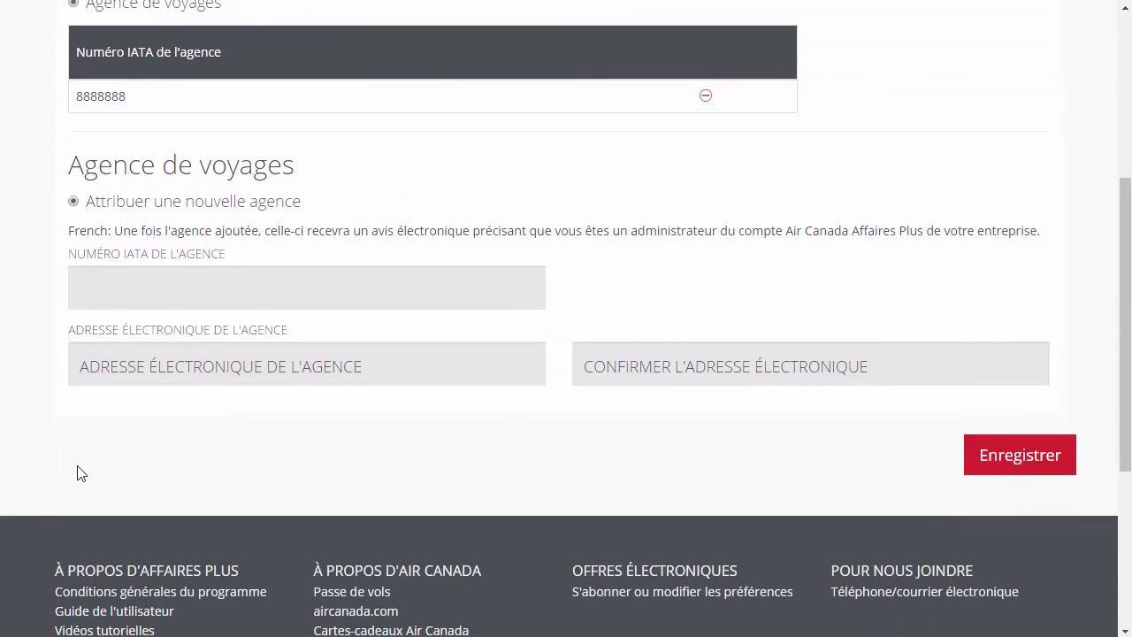
scroll(680, 245, up, 4)
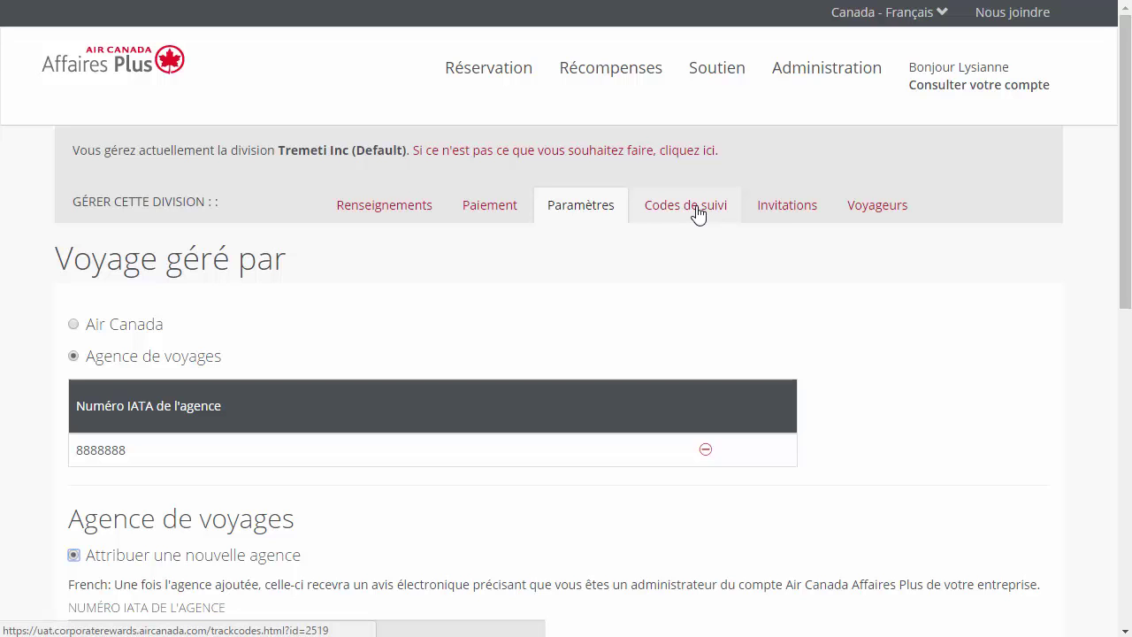
Add an internal tracking code named "Exposition" to the division
click(698, 212)
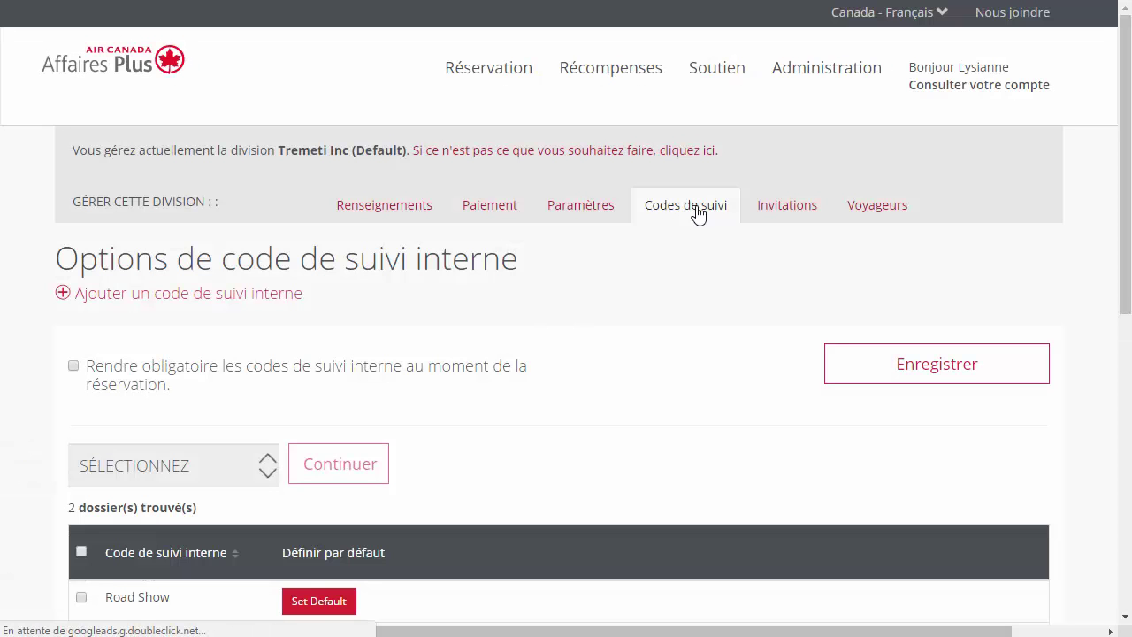
scroll(698, 213, down, 1)
scroll(698, 213, down, 2)
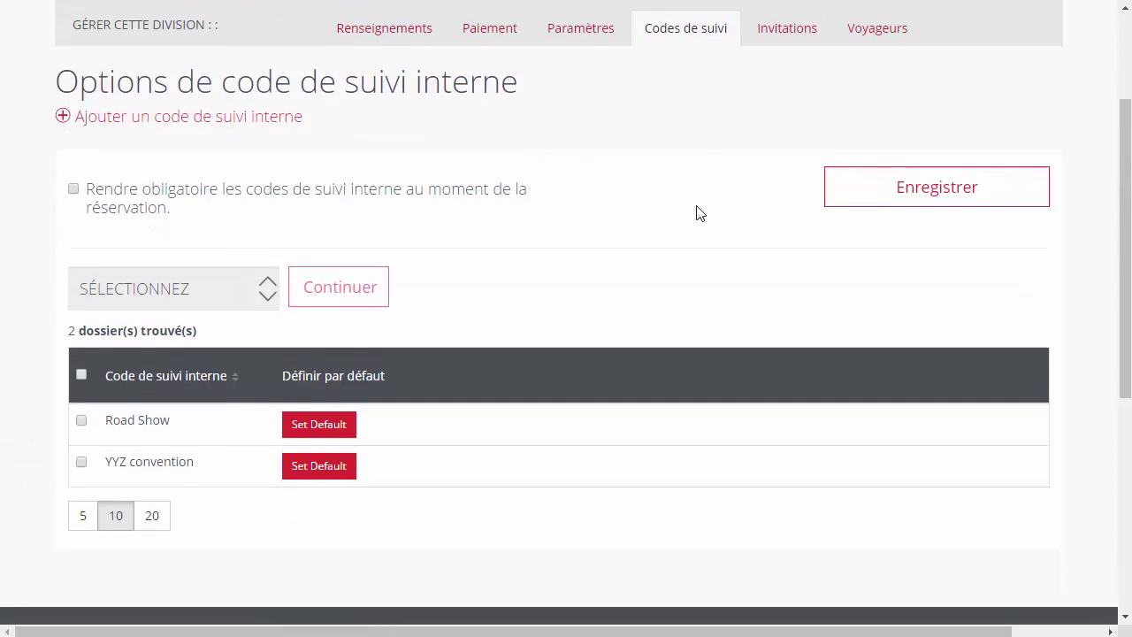
click(251, 118)
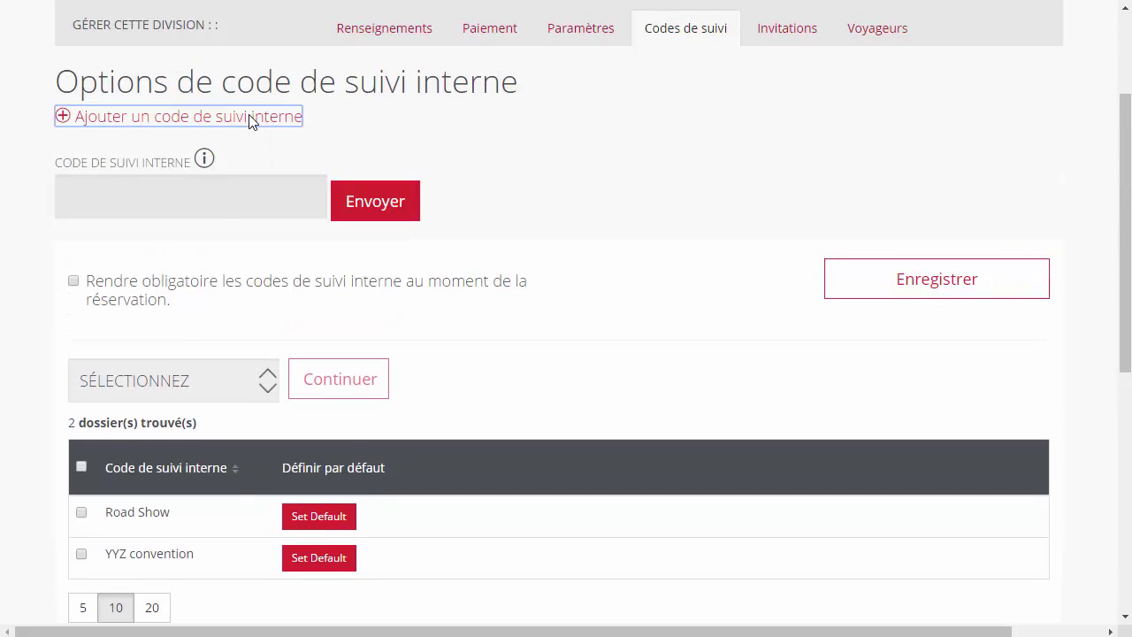
click(224, 188)
text(Expos)
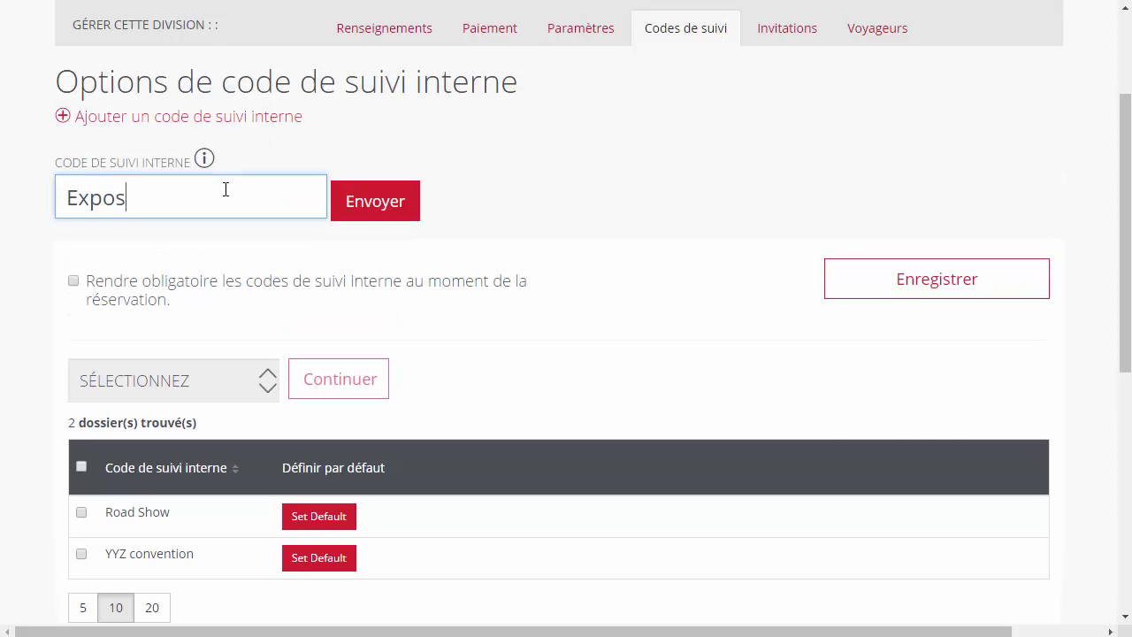
text(ition)
click(362, 219)
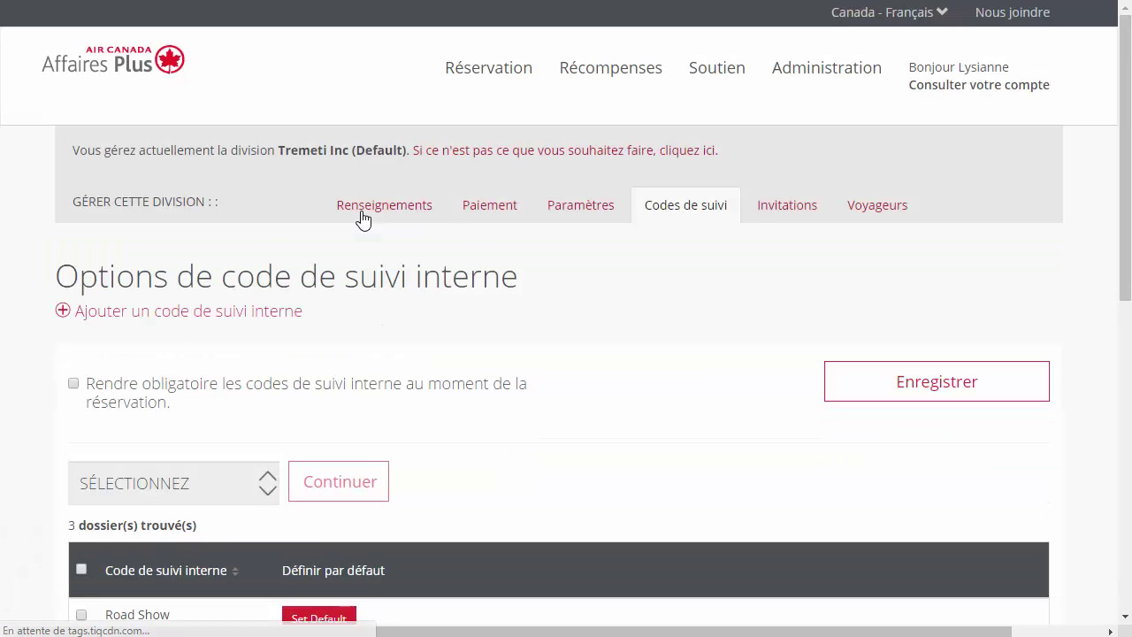
Delete the "YYZ convention" internal tracking code and confirm the deletion
scroll(362, 219, down, 3)
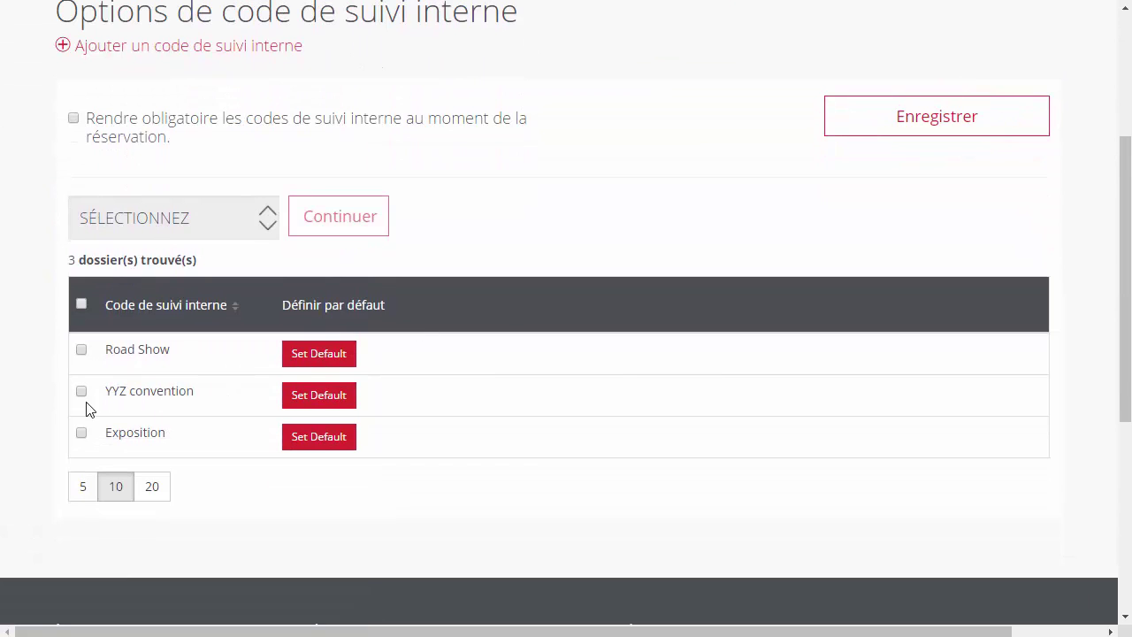
click(81, 391)
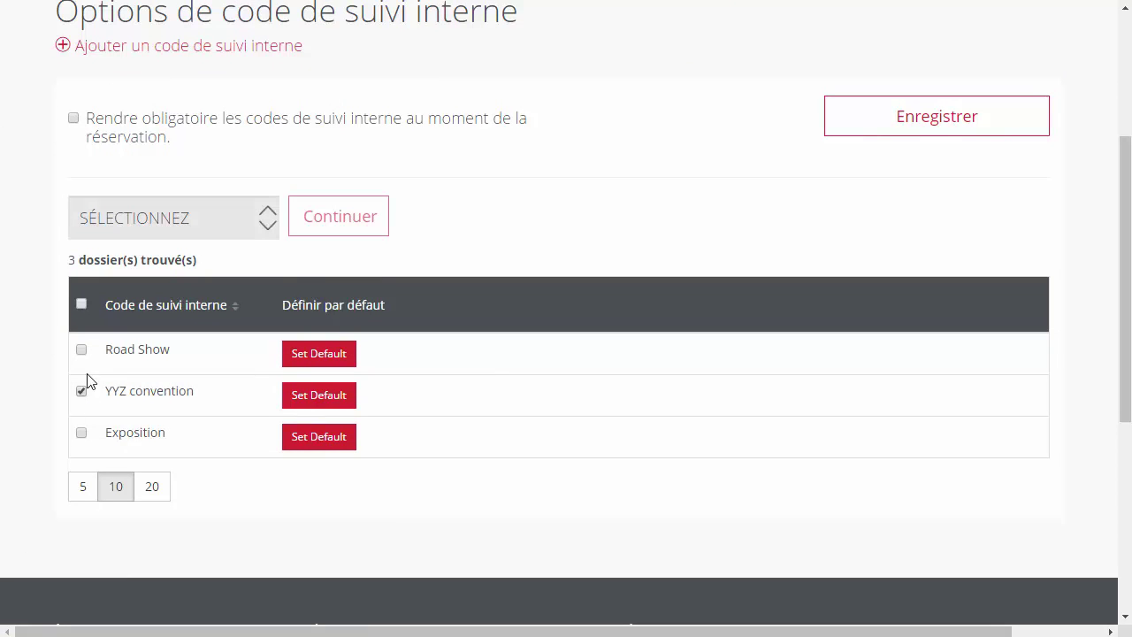
click(226, 220)
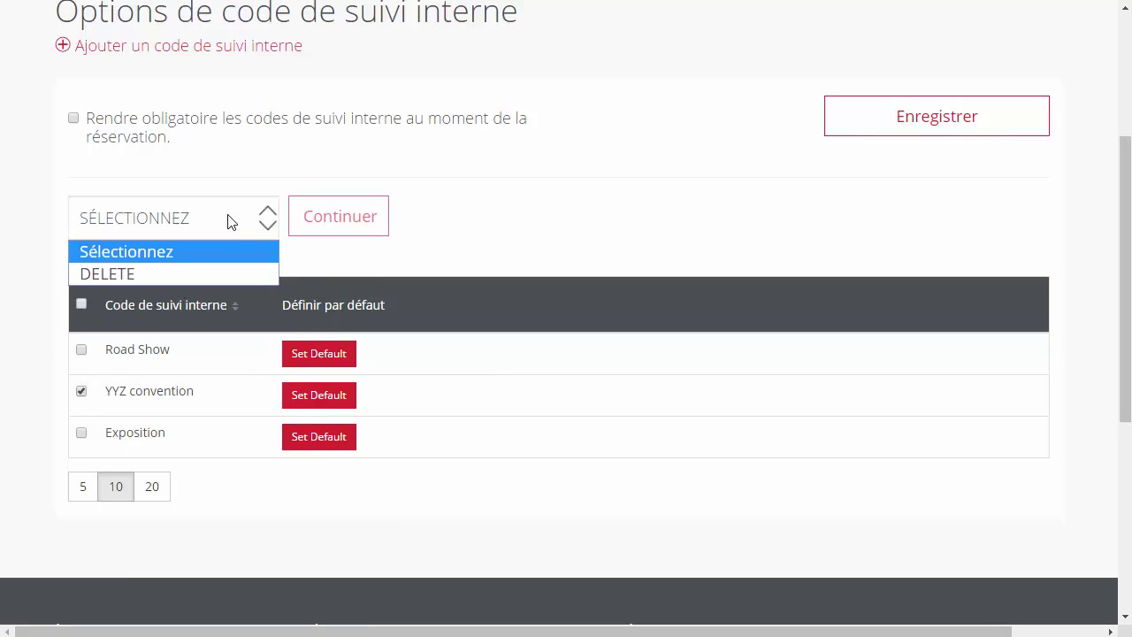
click(217, 276)
click(351, 228)
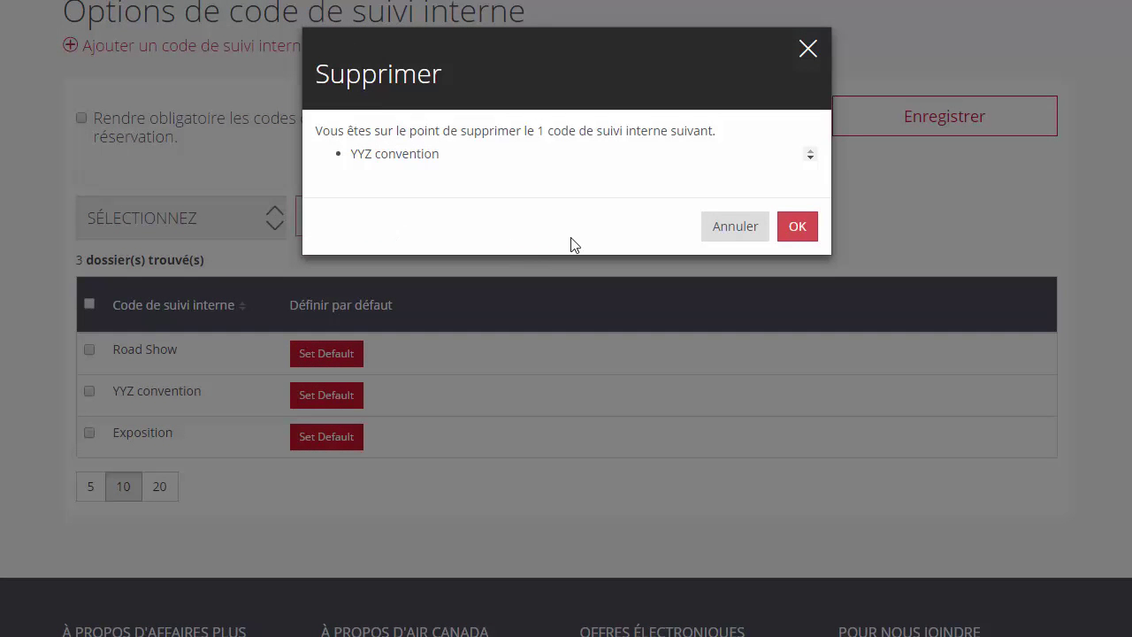
click(797, 229)
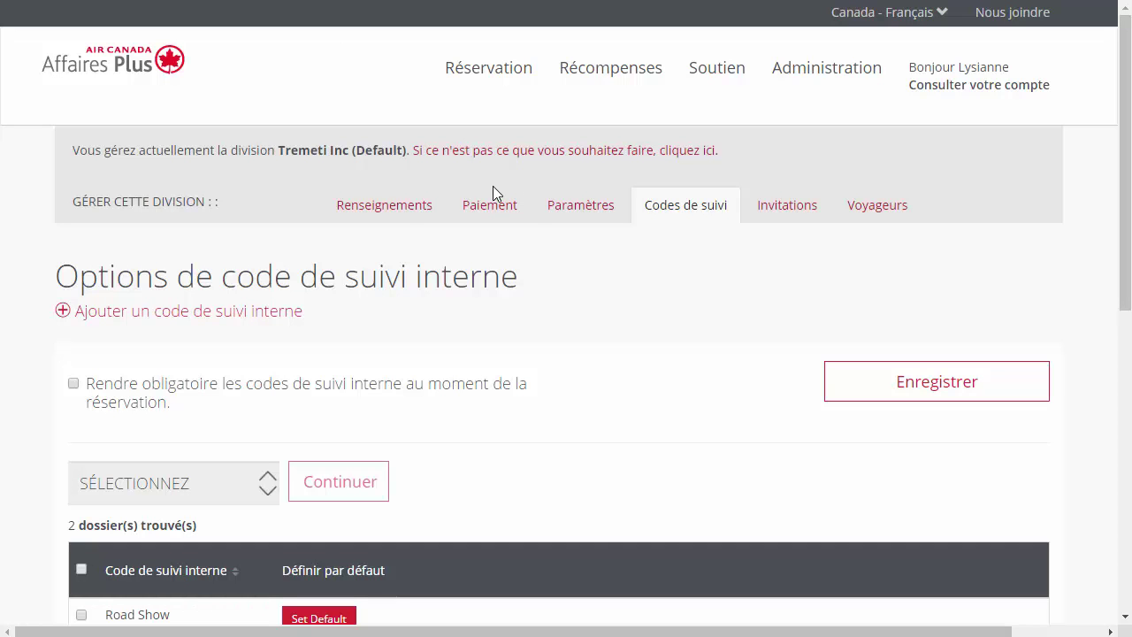
Open the traveller assignment page for the first card listed in the division's payment options
click(495, 215)
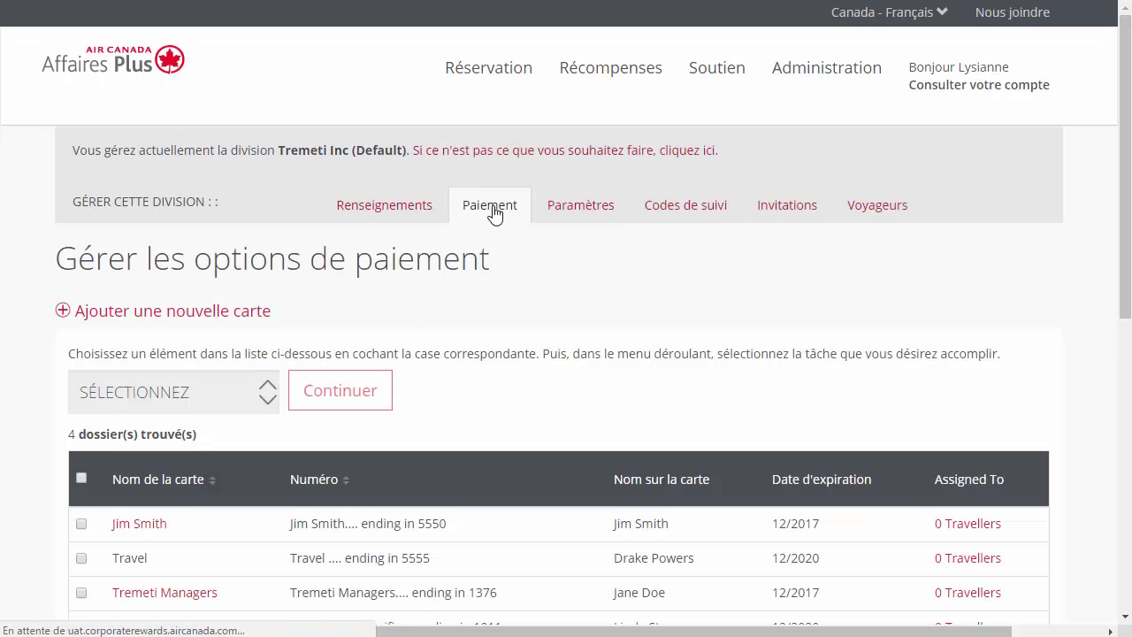
scroll(495, 215, down, 2)
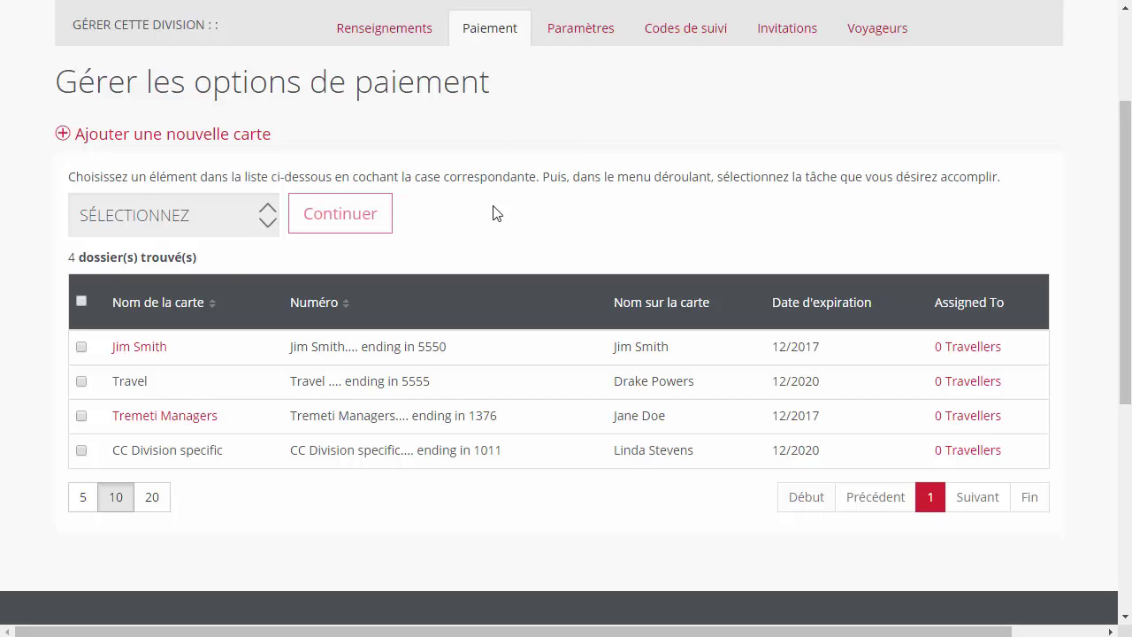
click(965, 348)
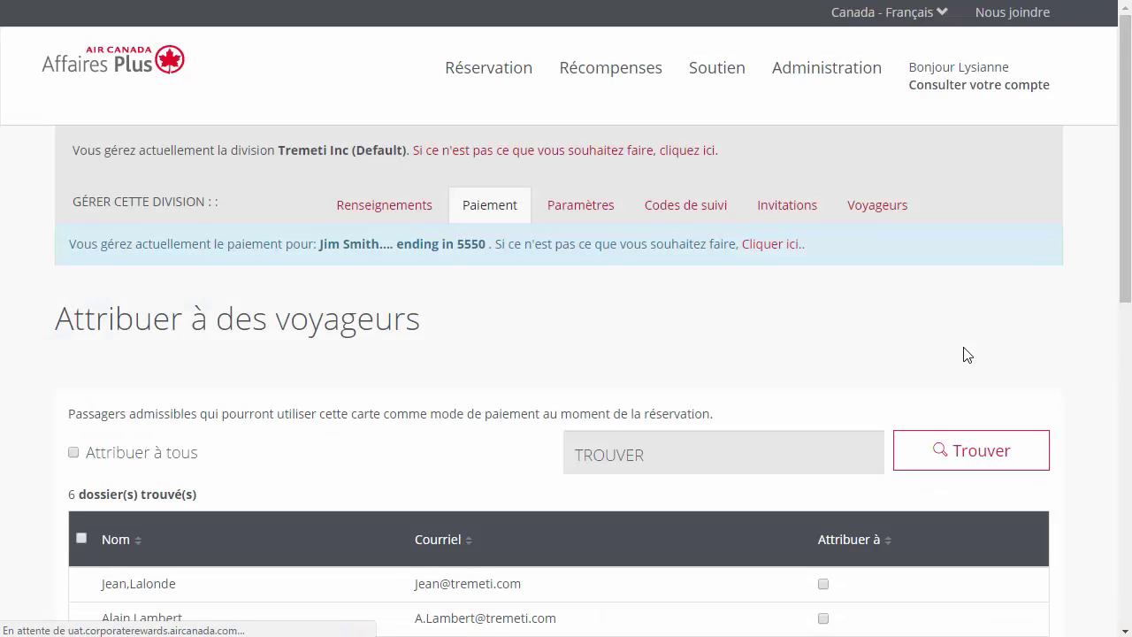
scroll(967, 354, down, 4)
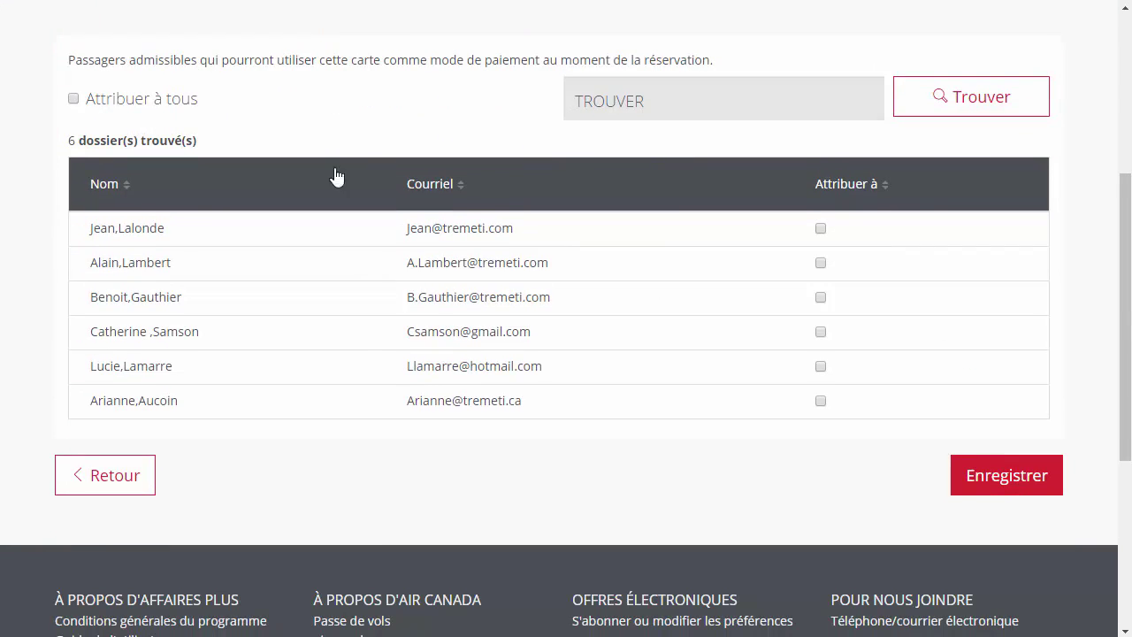
Assign the payment card to only the first four travellers in the list and save the assignment
click(74, 100)
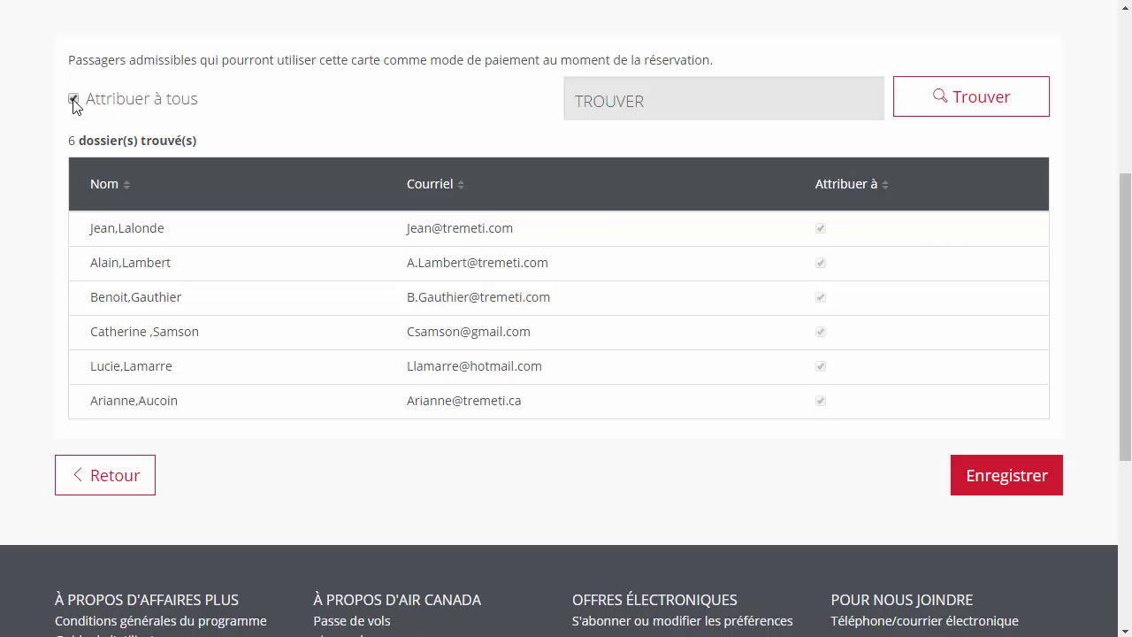
click(73, 99)
click(821, 228)
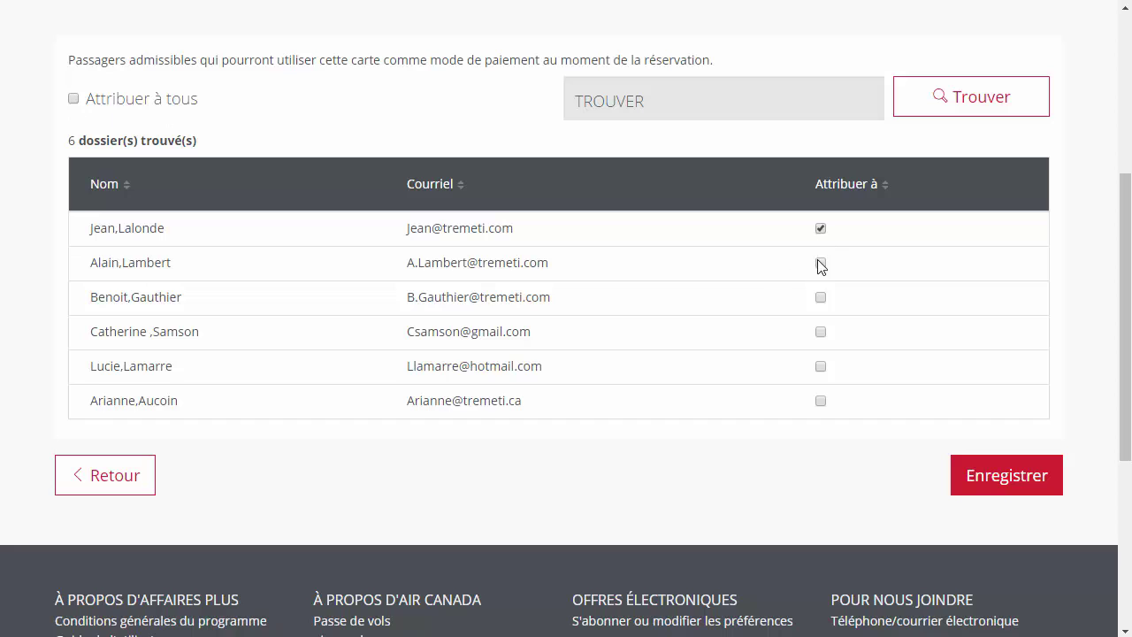
click(821, 263)
click(821, 298)
click(821, 332)
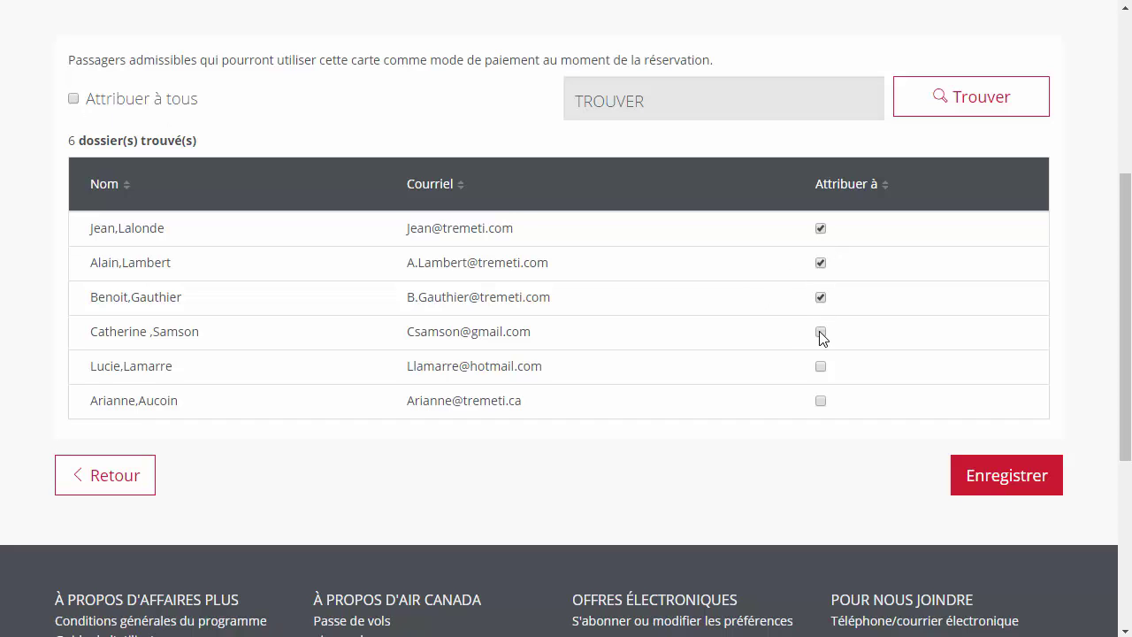
click(1025, 488)
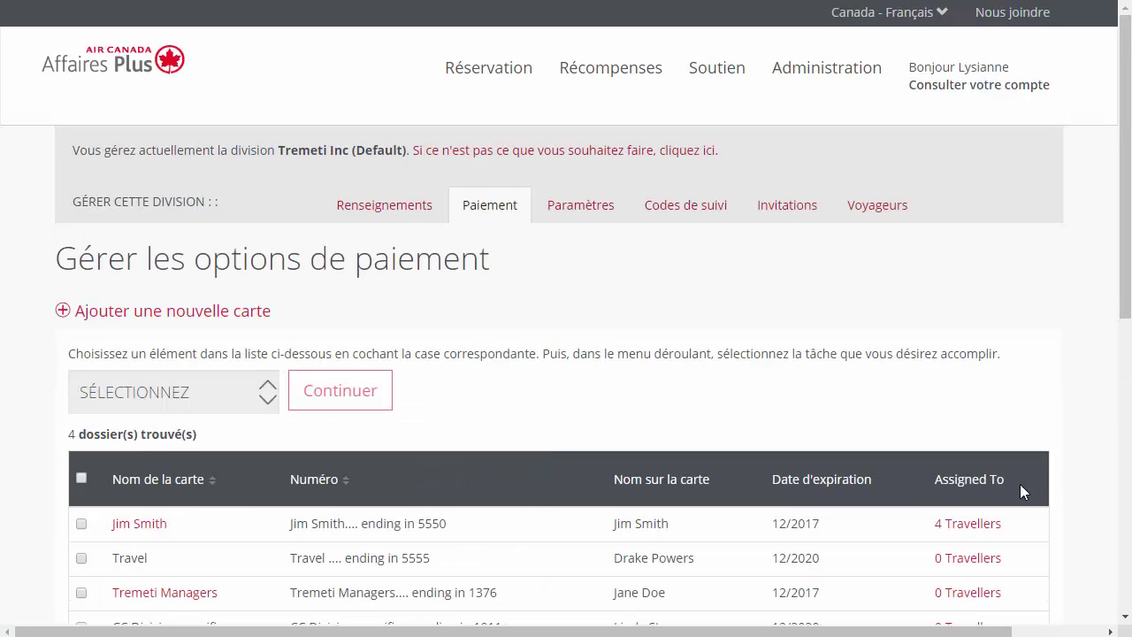
Add and save a Mastercard named "International" with the cardholder's name, the card number and a December 2017 expiry
click(220, 317)
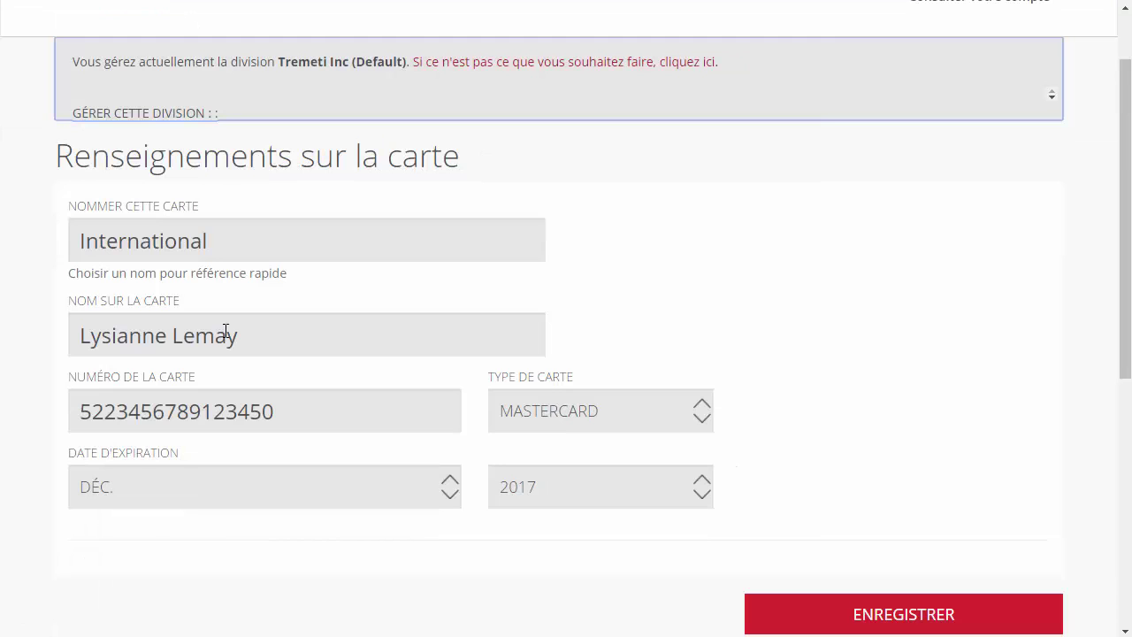
click(950, 615)
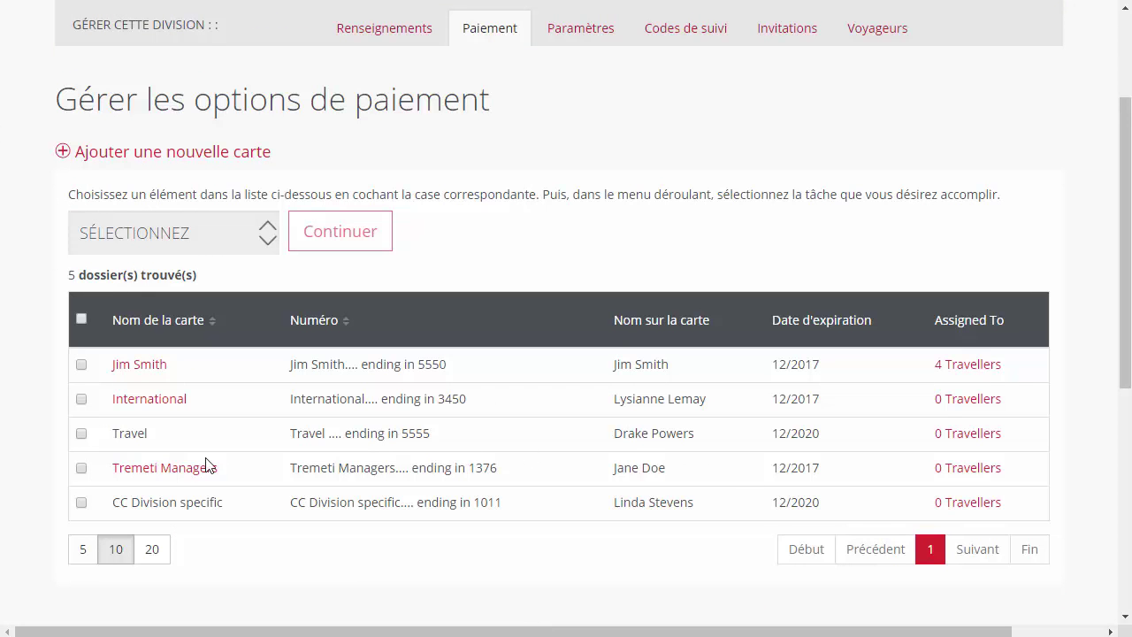
Try to delete the "Travel" card from the division's payment options
click(82, 434)
click(197, 232)
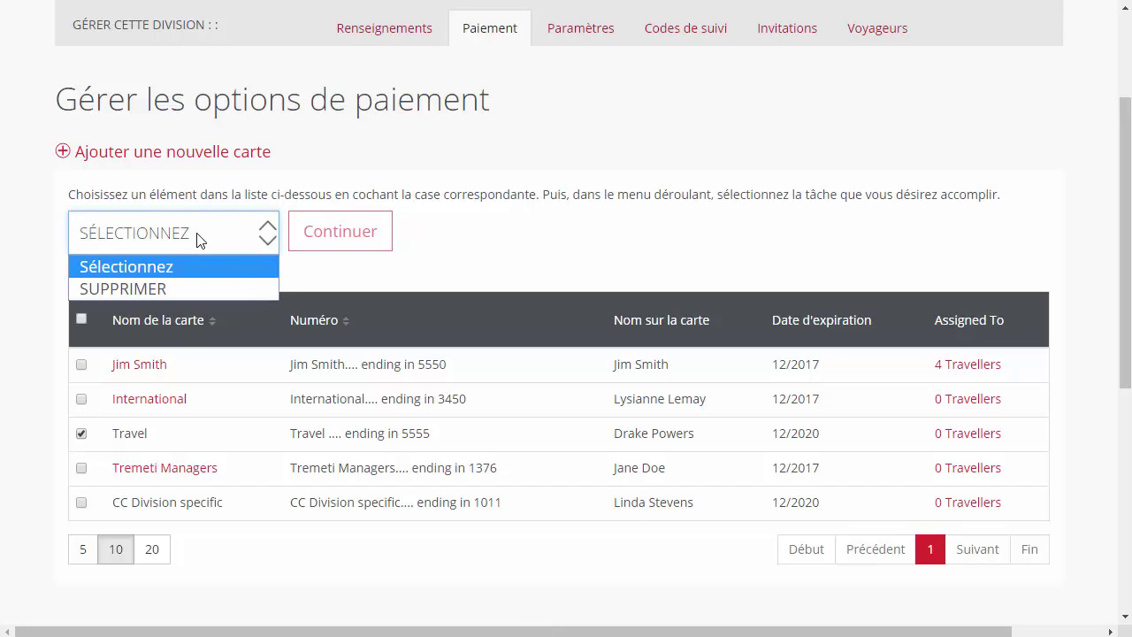
click(207, 291)
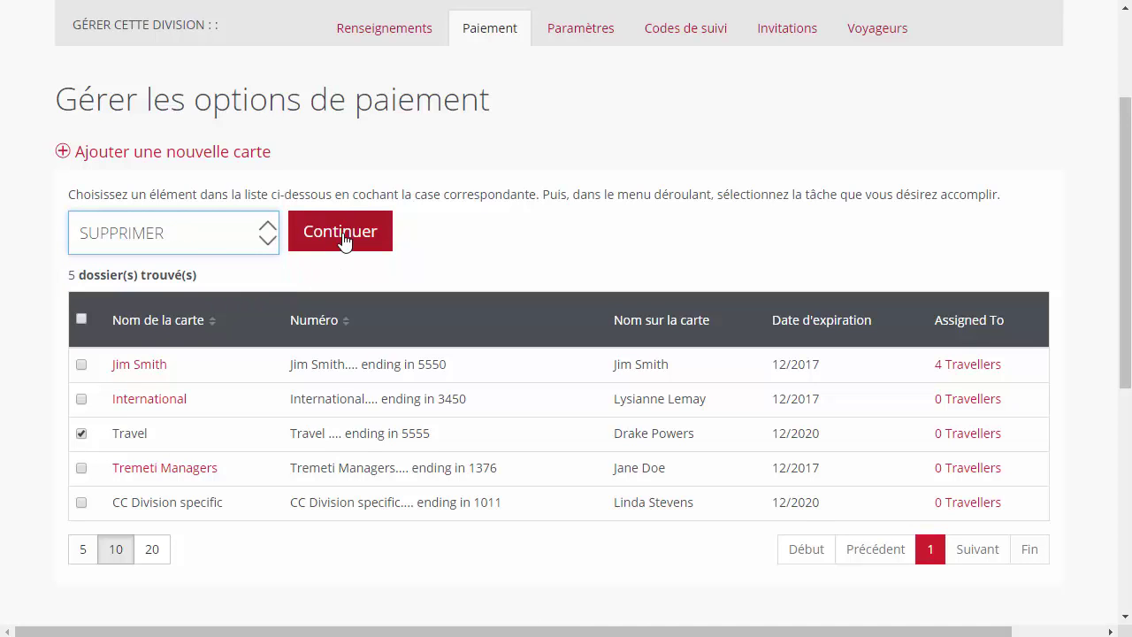
click(341, 232)
click(801, 231)
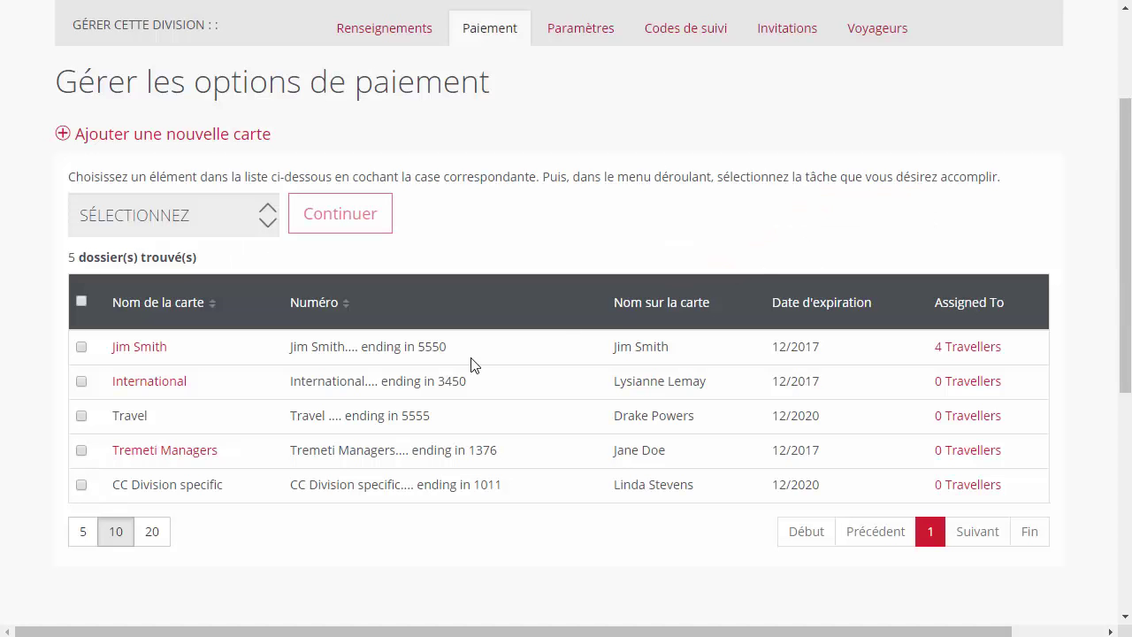
Change the expiry year of the "International" payment card to 2019 and save the card
click(175, 383)
click(644, 583)
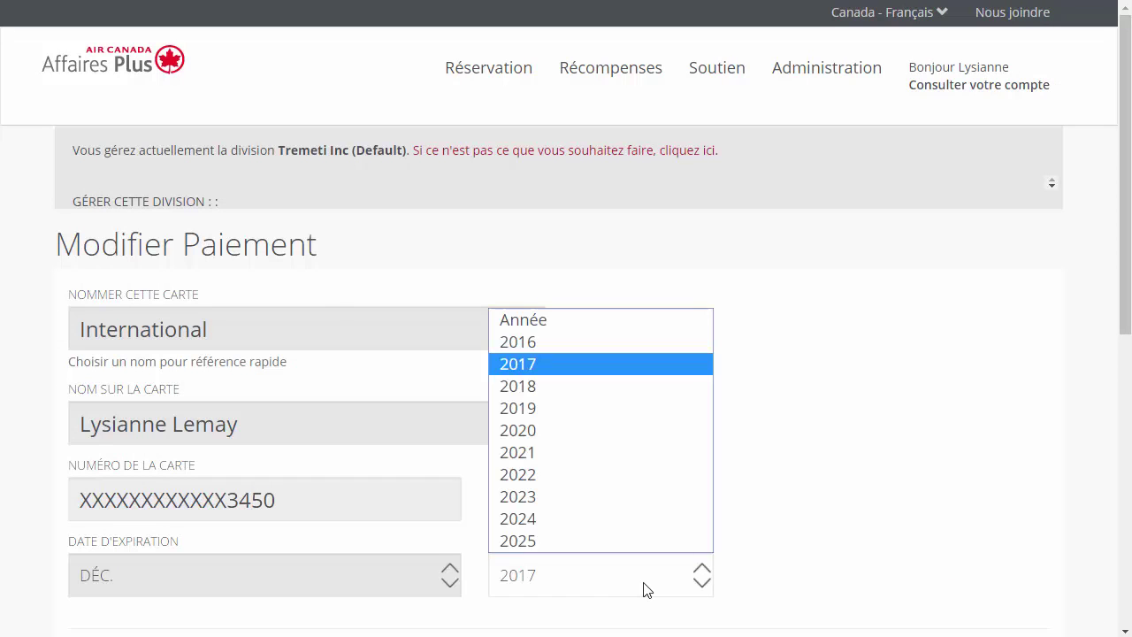
click(609, 407)
scroll(619, 434, down, 3)
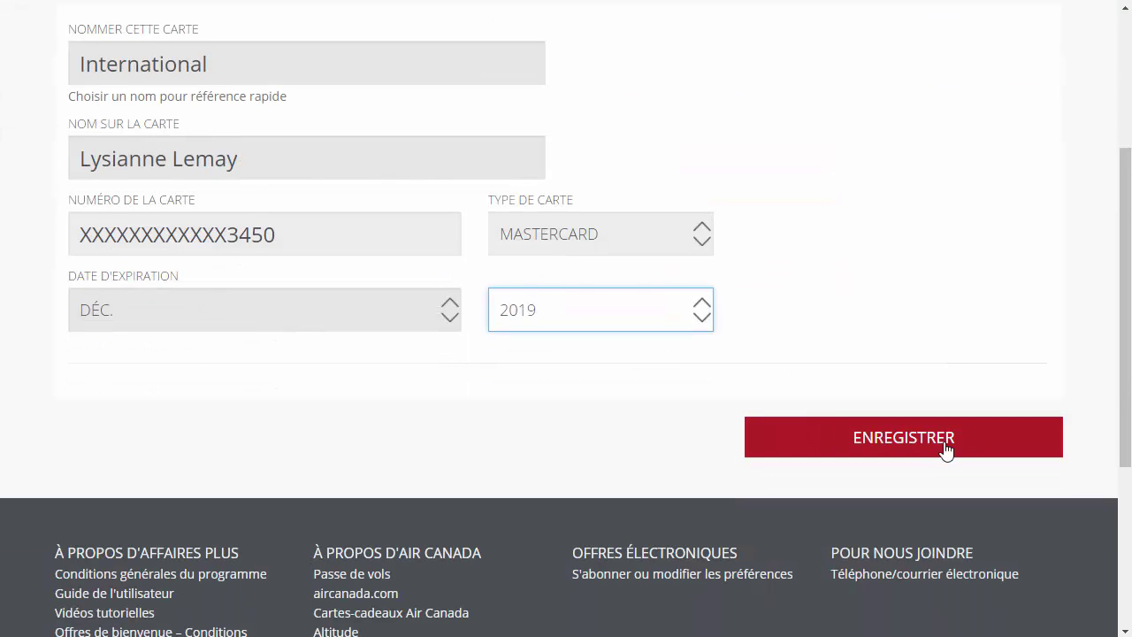
click(946, 450)
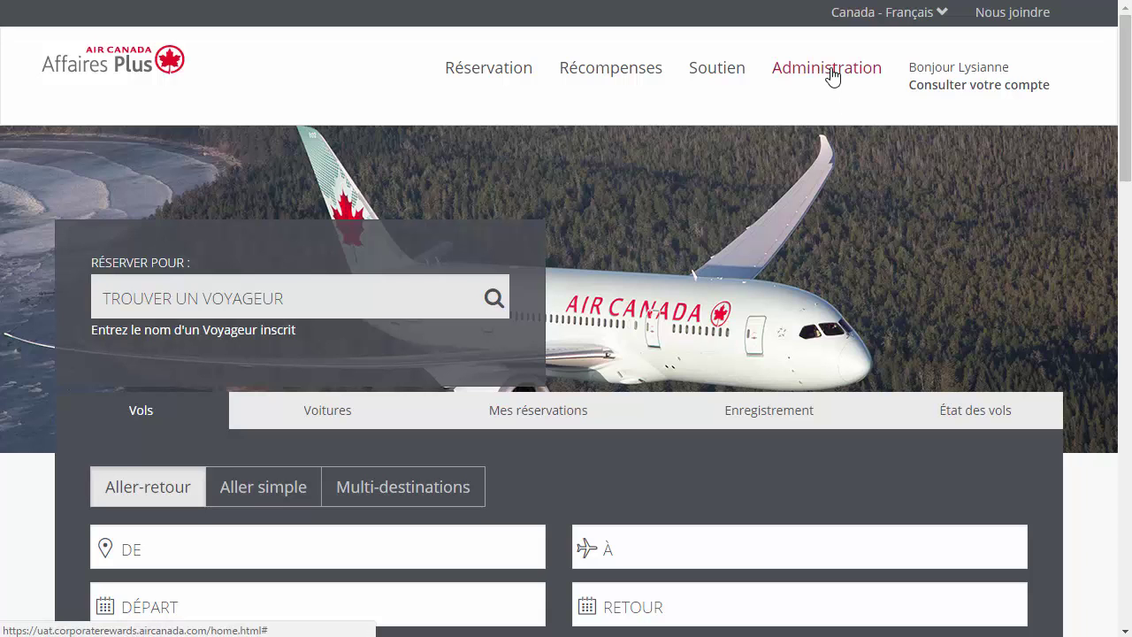
Add and save a traveller with name and e-mail in the International division, with the password sent and no administrator role
click(829, 73)
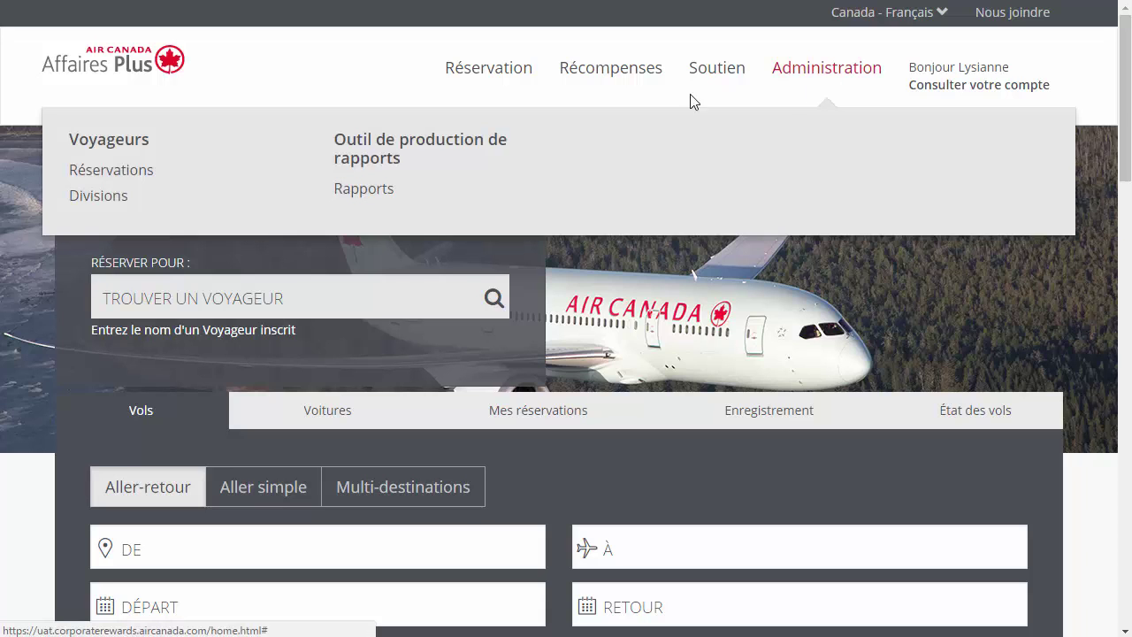
click(88, 148)
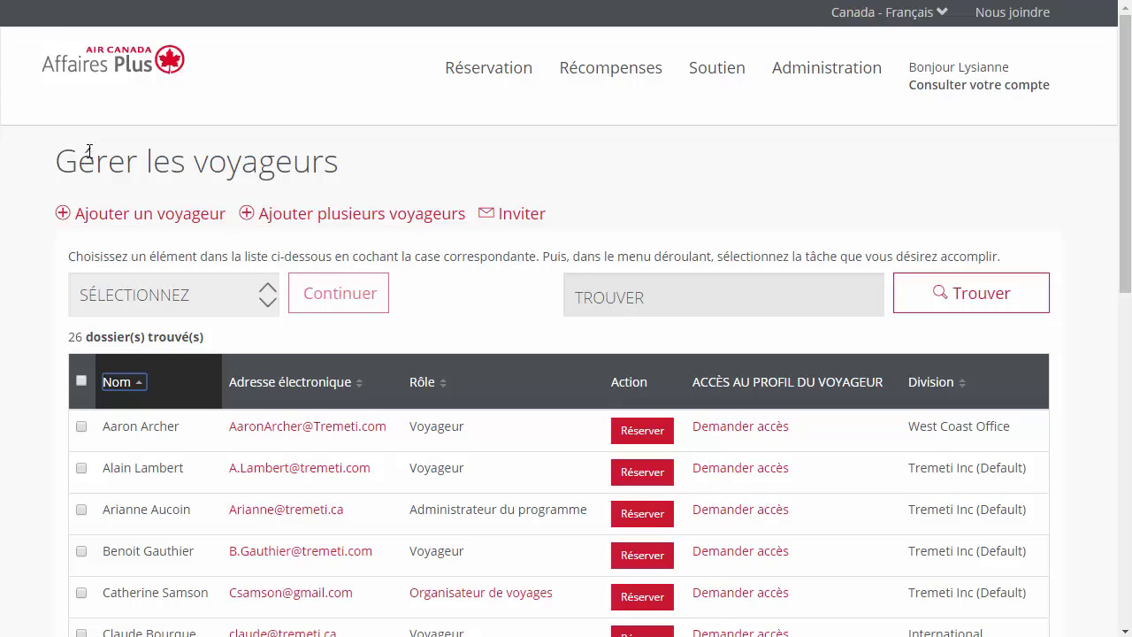
click(129, 215)
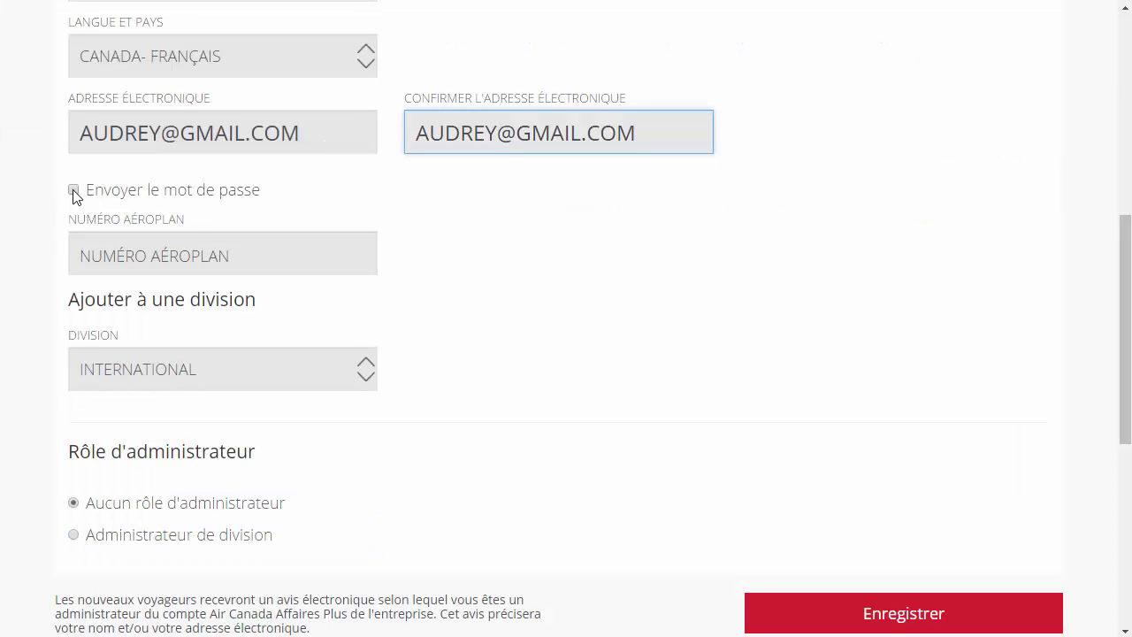
click(73, 190)
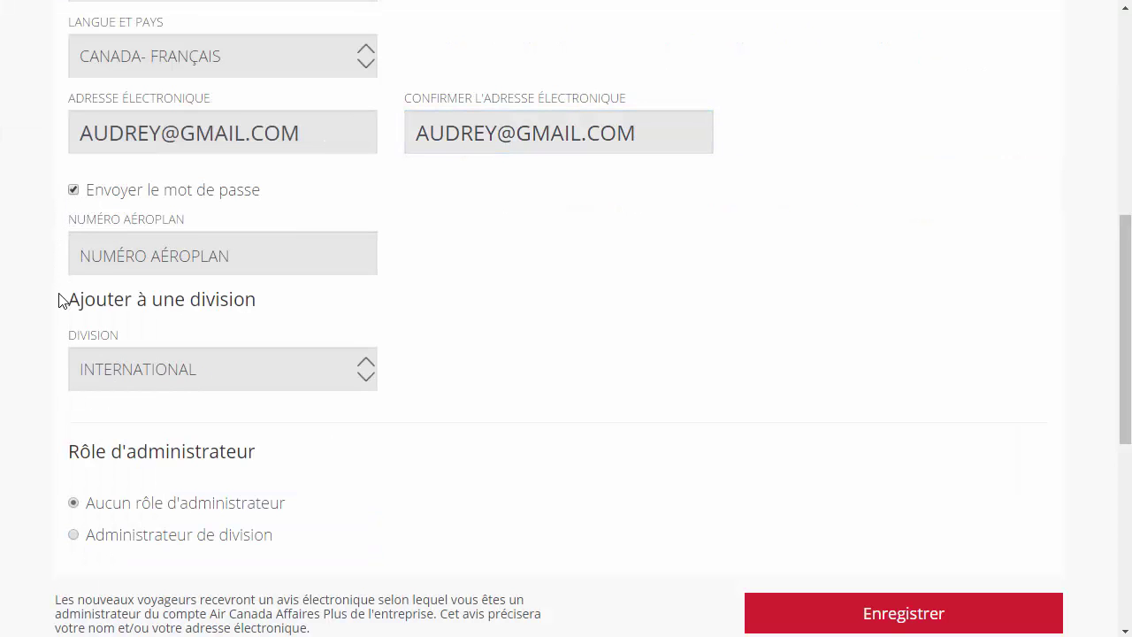
click(174, 383)
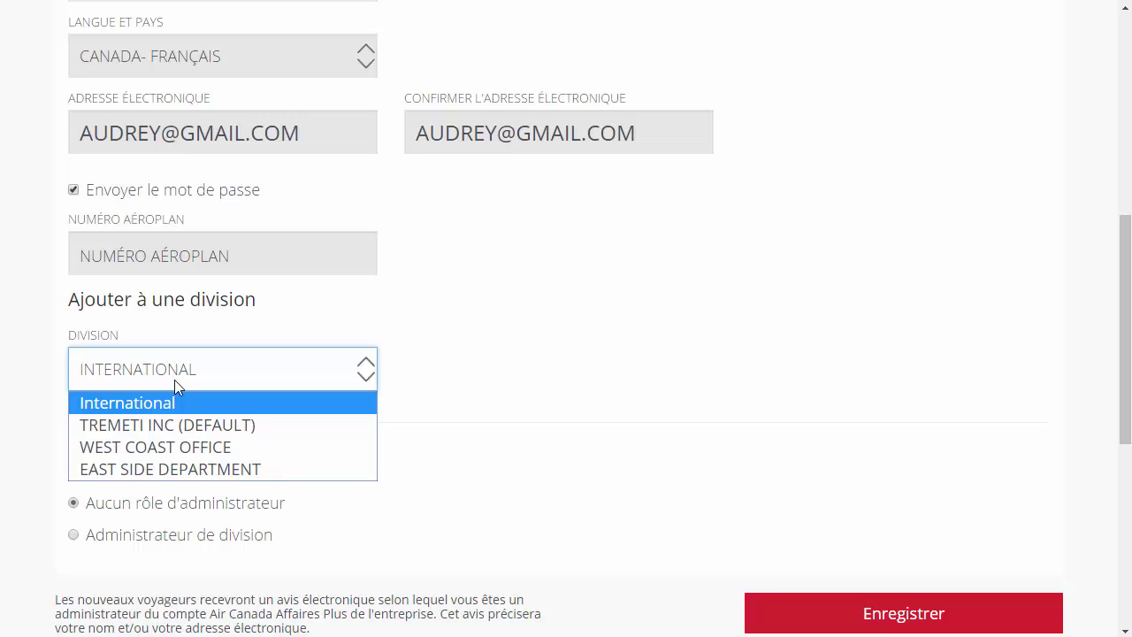
click(174, 380)
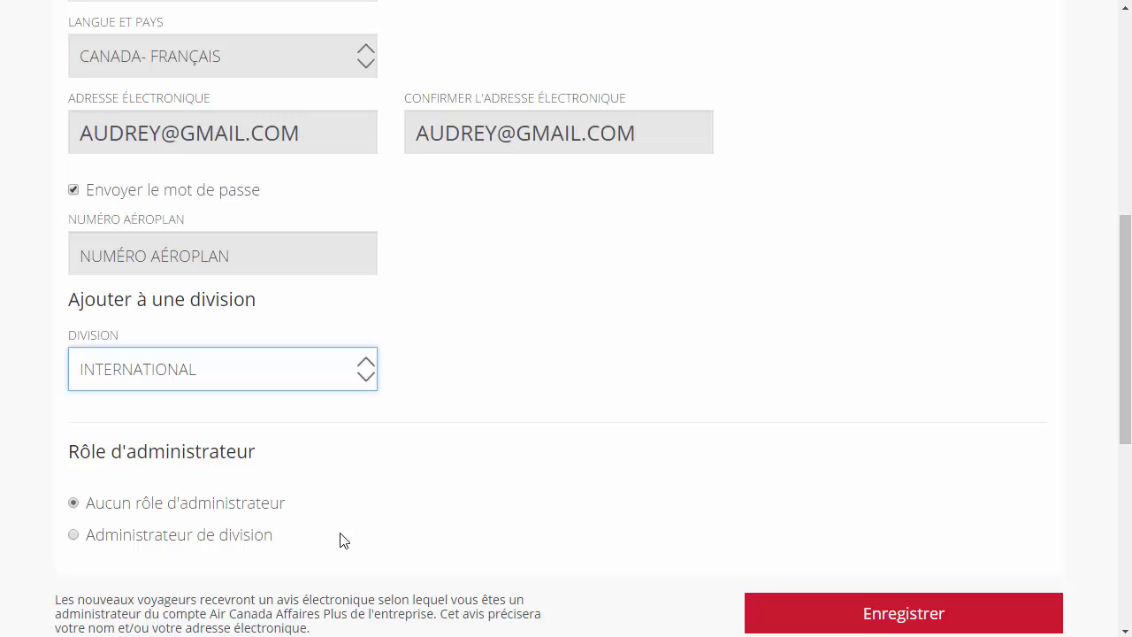
click(840, 622)
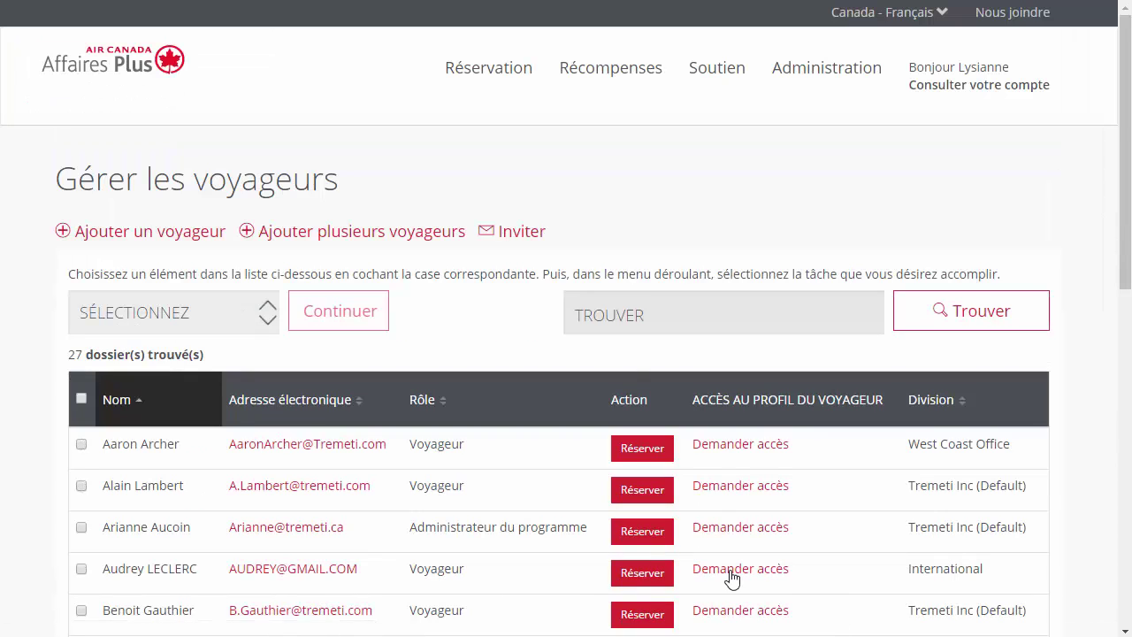
Upload the "Ajout 5 utilisate..." file to add multiple travellers to all divisions, with passwords sent, and save
click(423, 233)
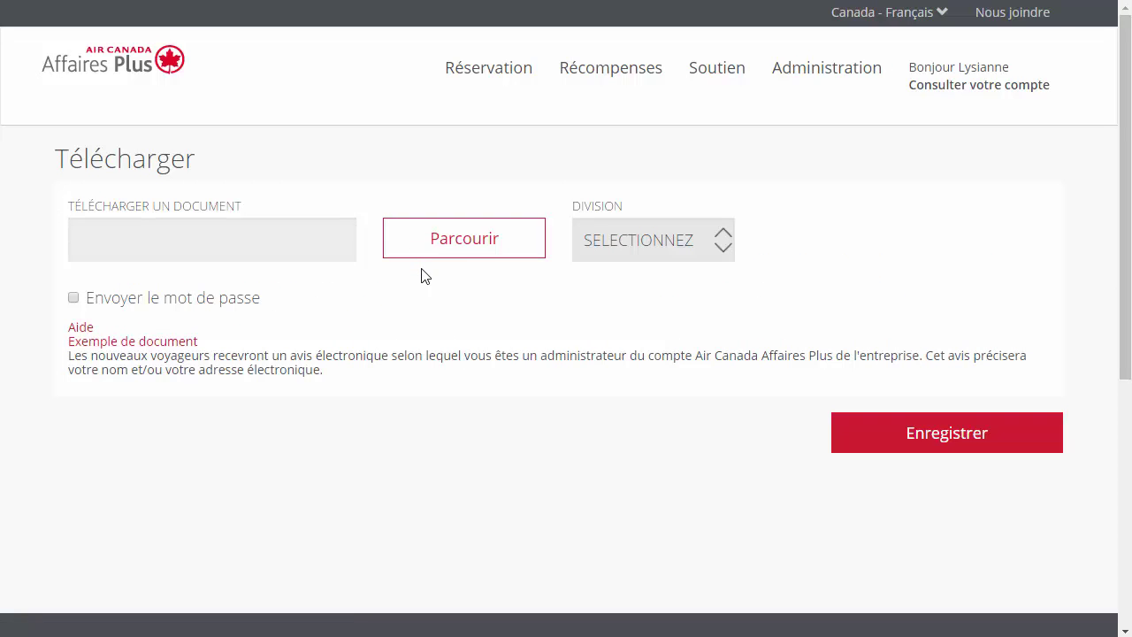
click(469, 252)
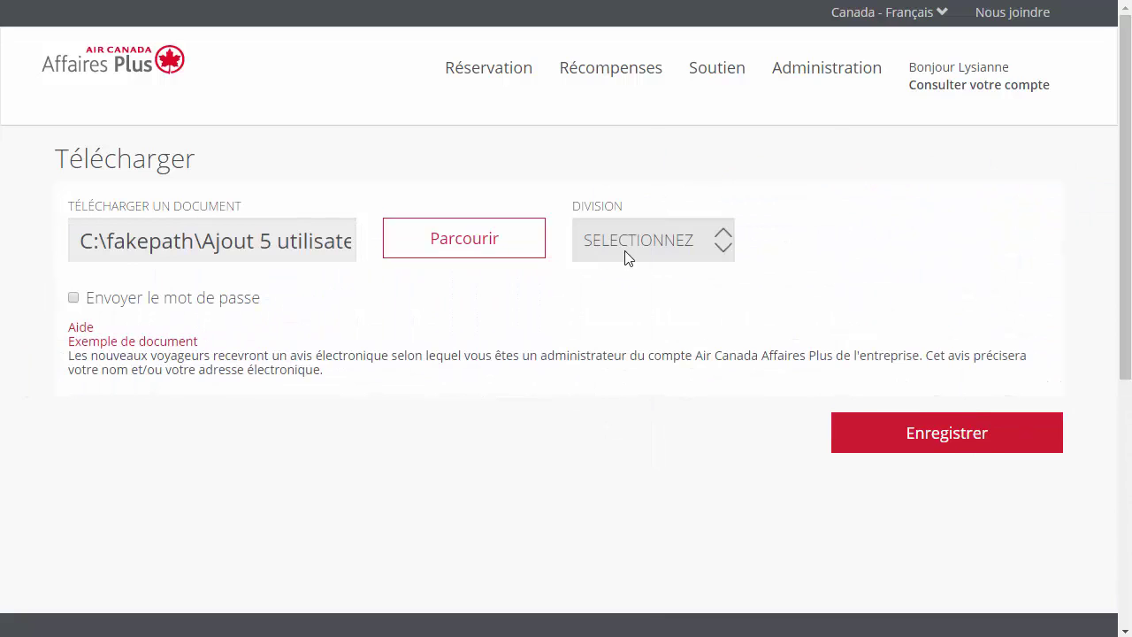
click(626, 249)
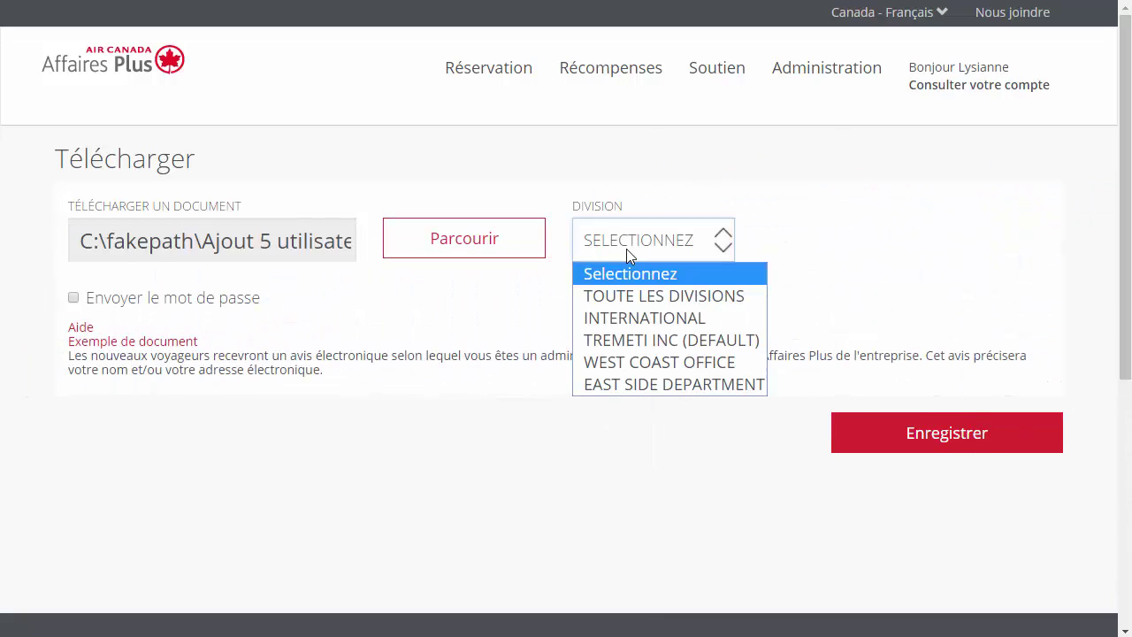
click(670, 299)
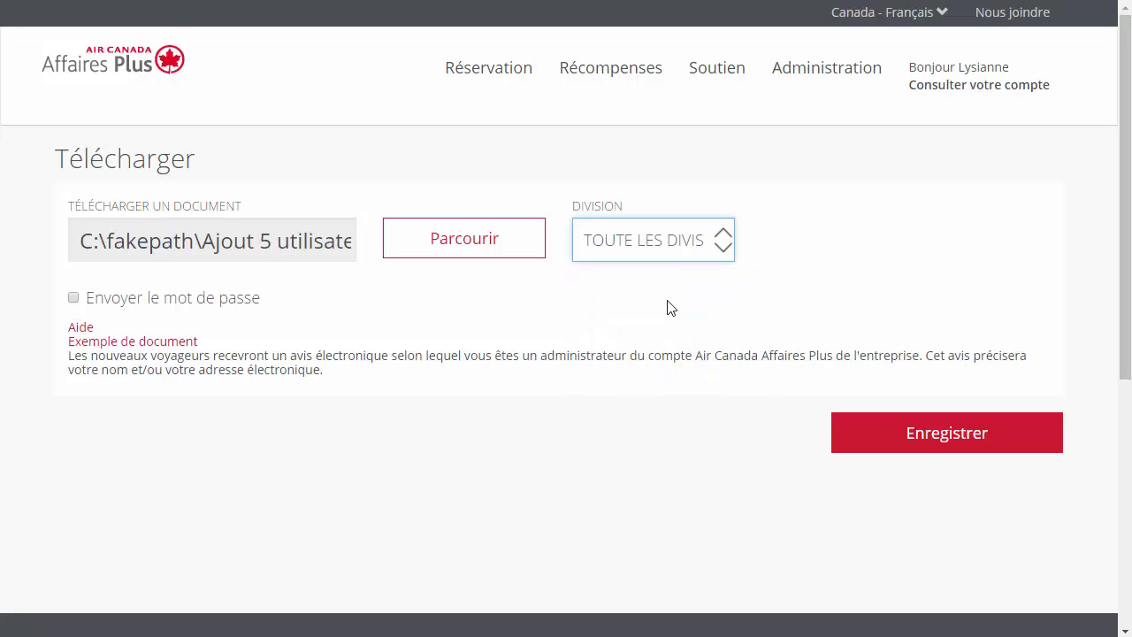
click(74, 300)
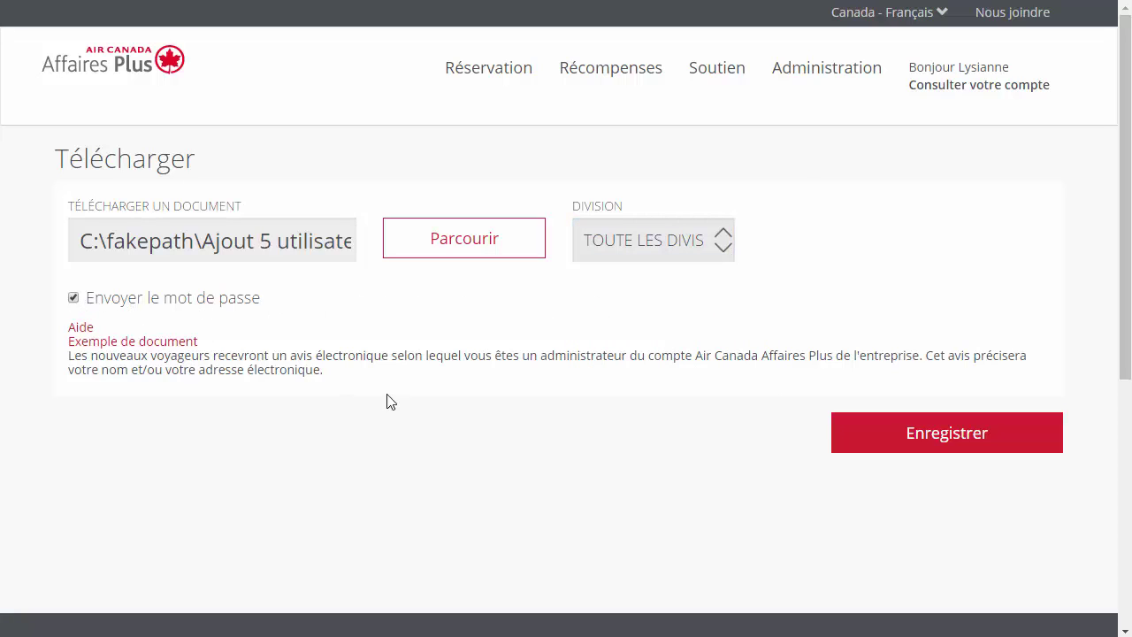
click(913, 445)
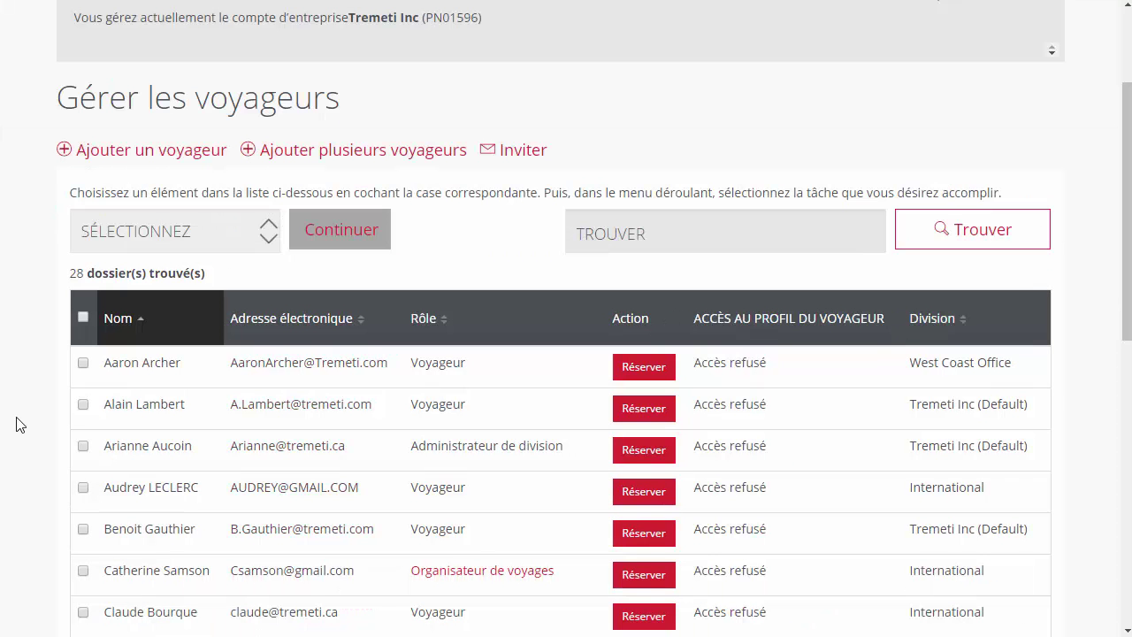
Send a password to the second traveller in the company's traveller list and confirm the request
click(83, 405)
click(258, 231)
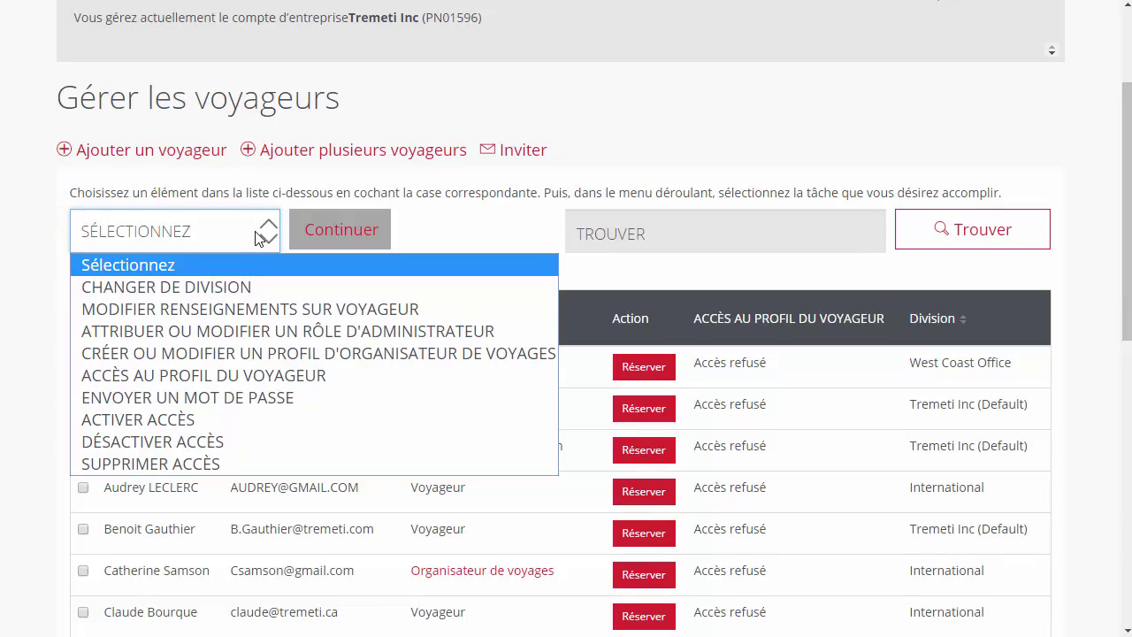
click(244, 396)
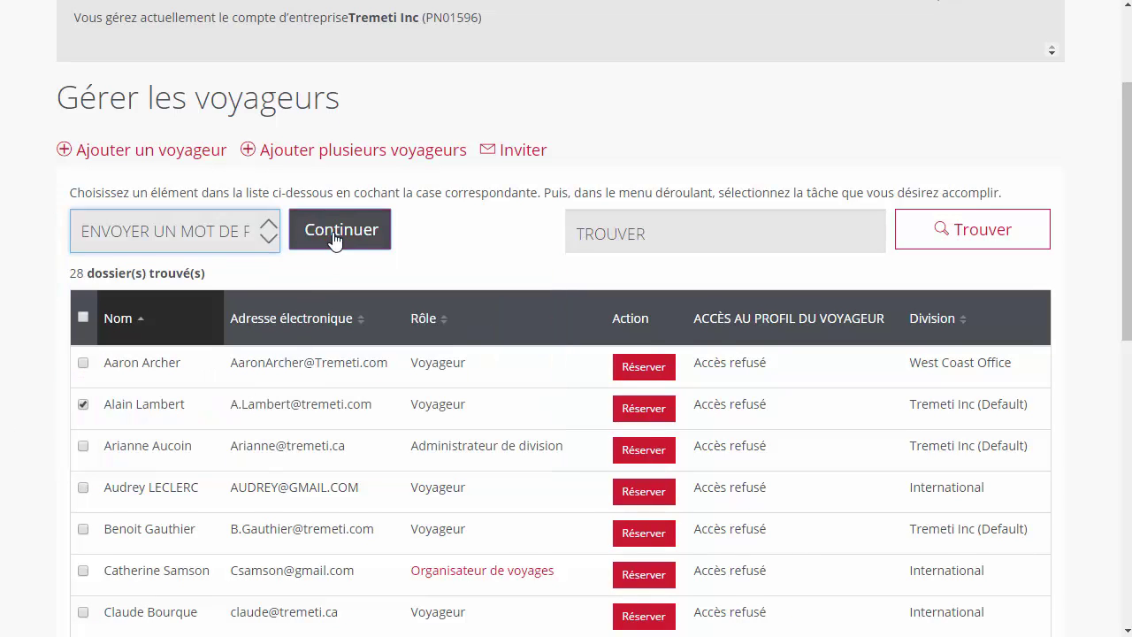
click(334, 237)
click(799, 223)
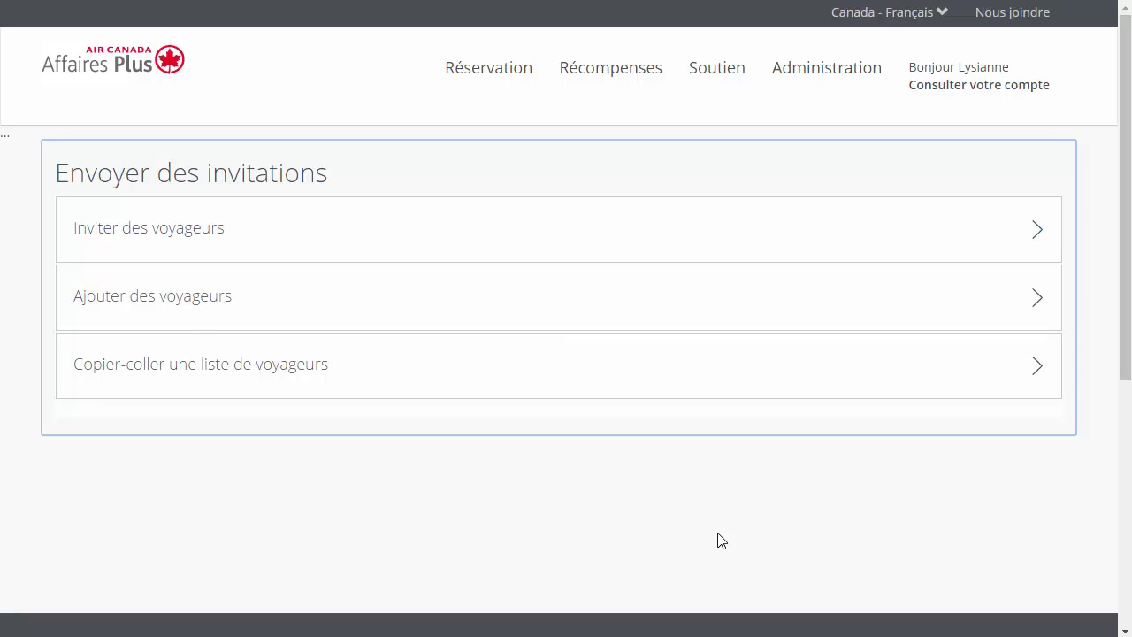
Send a traveller invitation with the e-mail, first name and last name, for the International division and the Traveller role
click(522, 228)
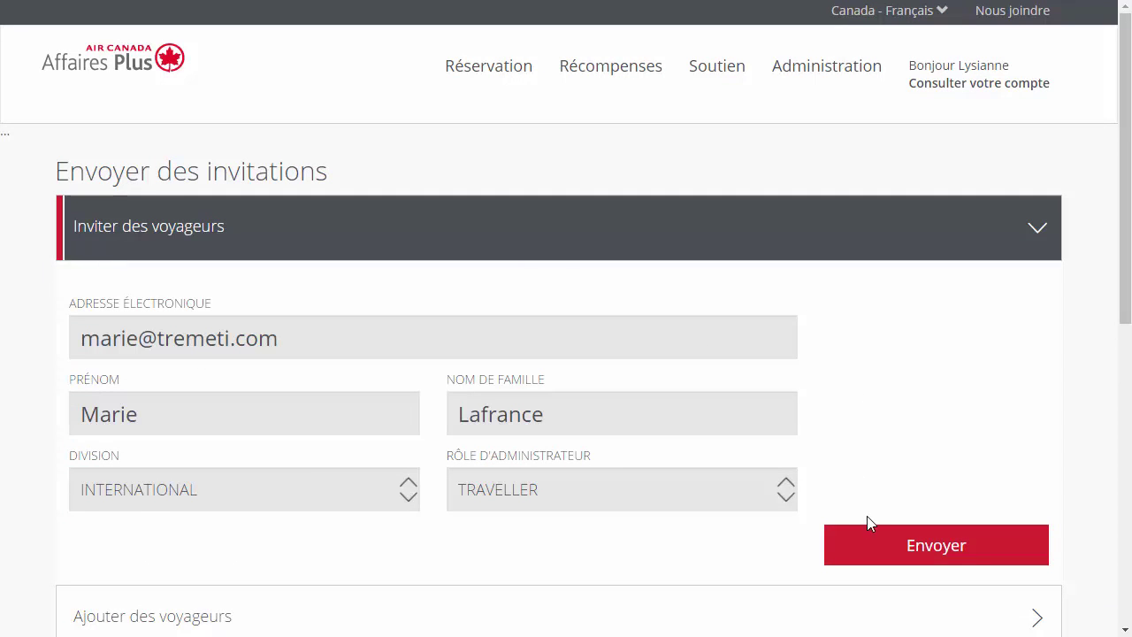
click(870, 543)
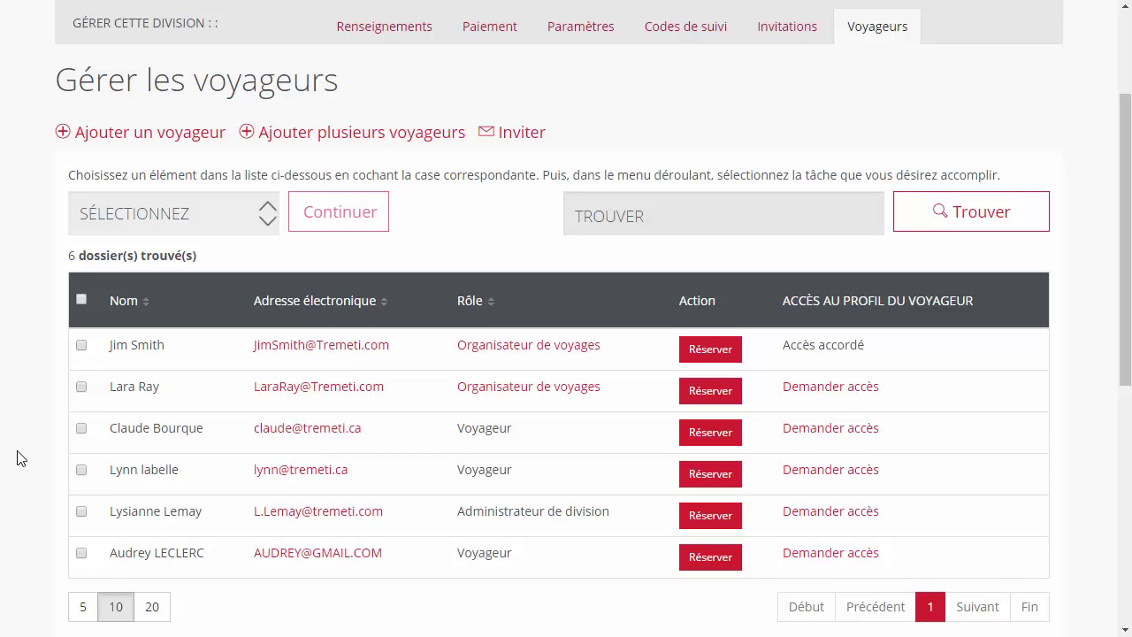
Open the administrator role assignment for the fourth traveller listed in the International division
click(85, 471)
click(172, 219)
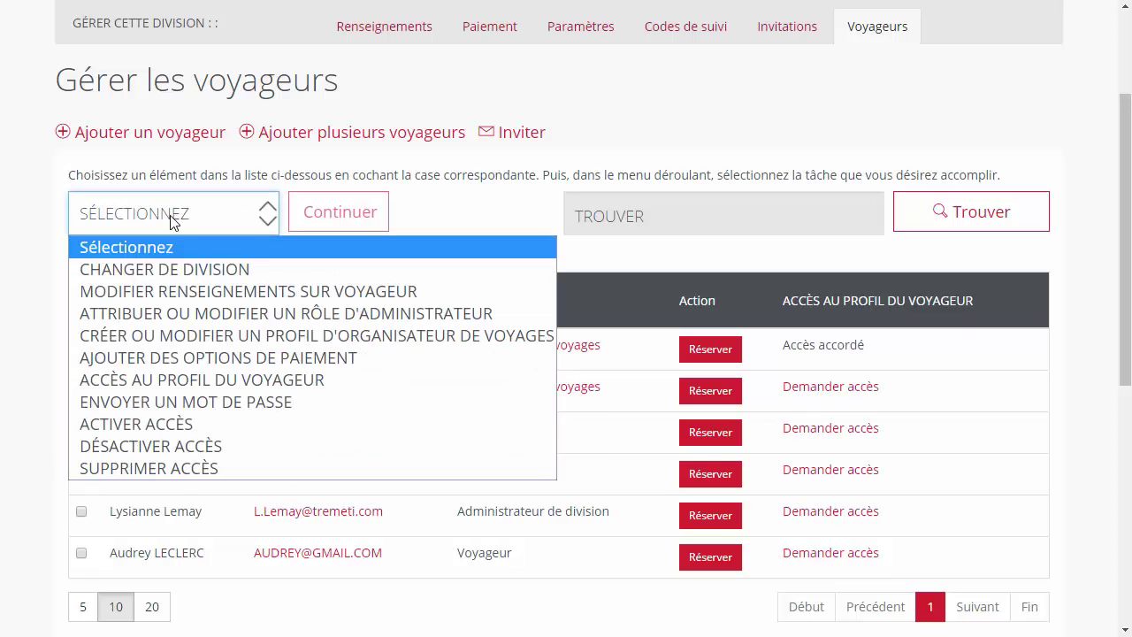
click(187, 314)
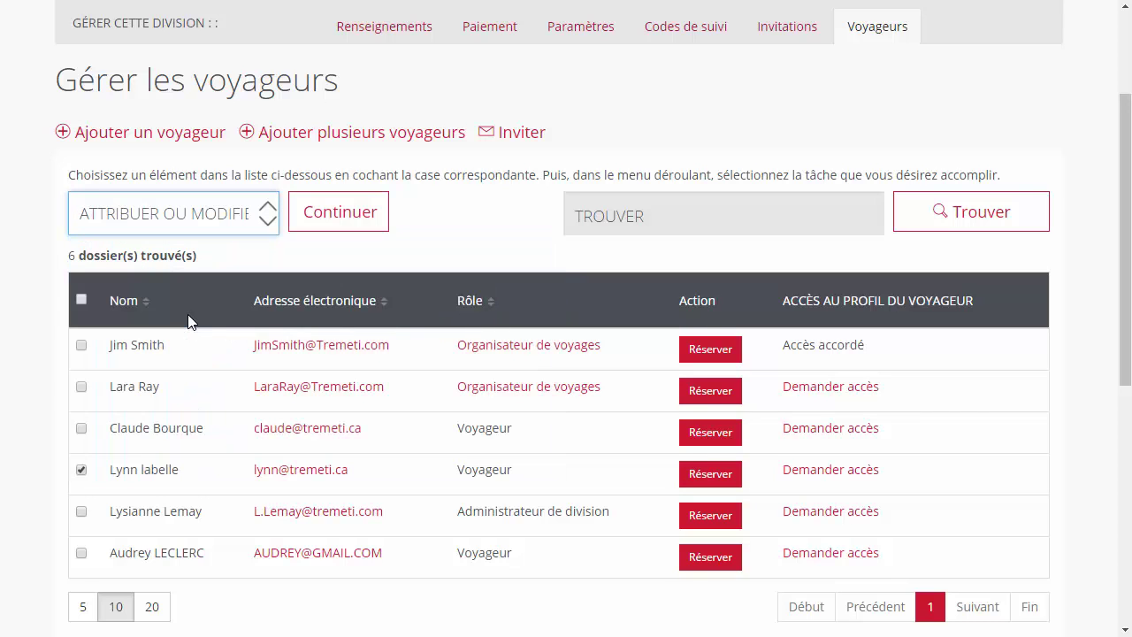
click(341, 223)
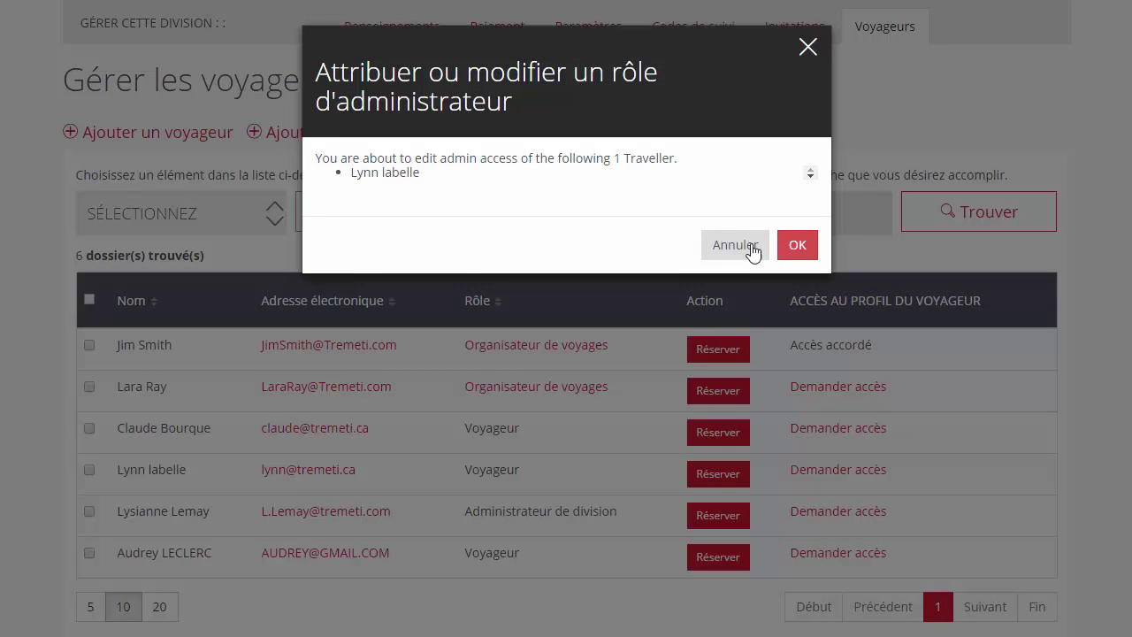
click(798, 246)
Make the traveller a division administrator for International and Tremeti Inc (Default) and save the role
scroll(812, 262, down, 8)
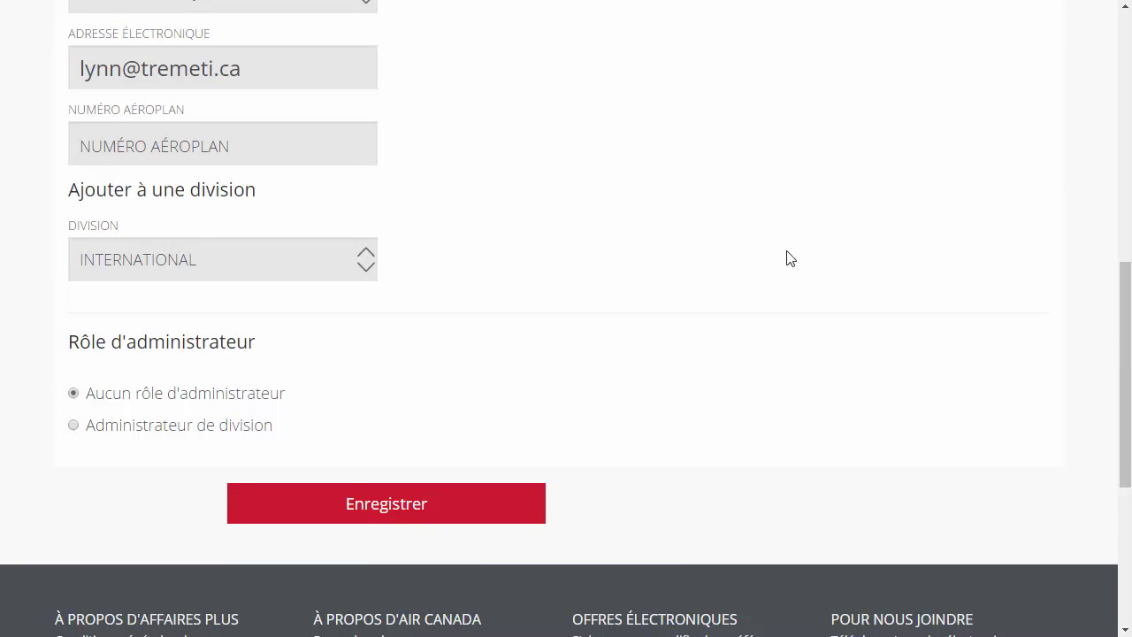
click(71, 426)
scroll(324, 384, down, 3)
scroll(351, 372, down, 1)
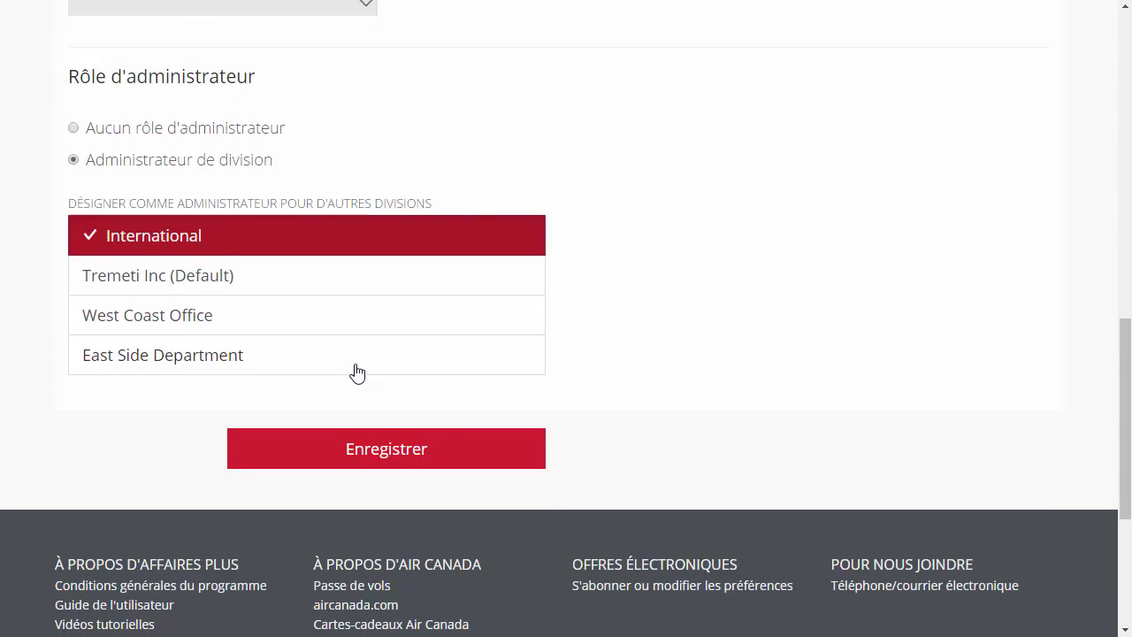
click(341, 291)
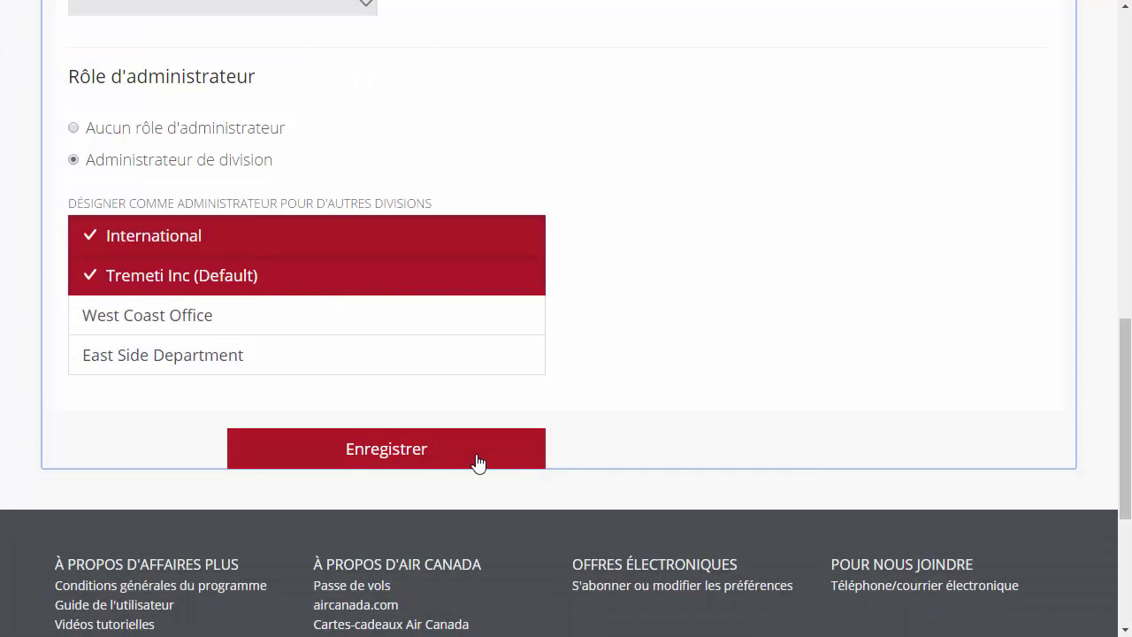
click(472, 458)
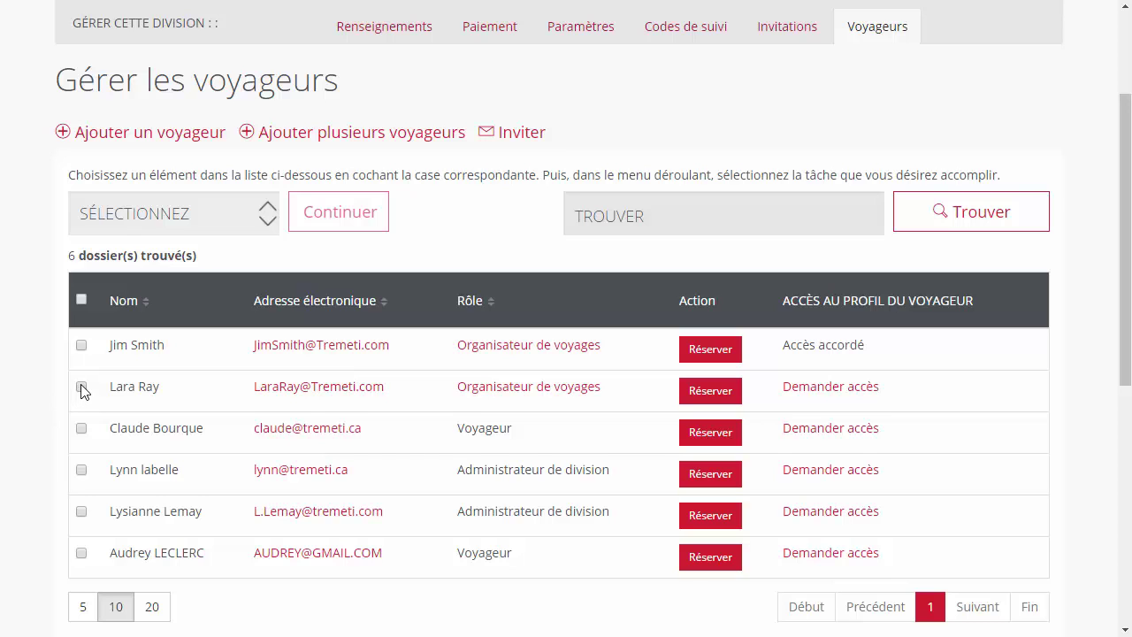
Open the travel organizer profile options for the second traveller listed in the International division
click(81, 387)
click(210, 219)
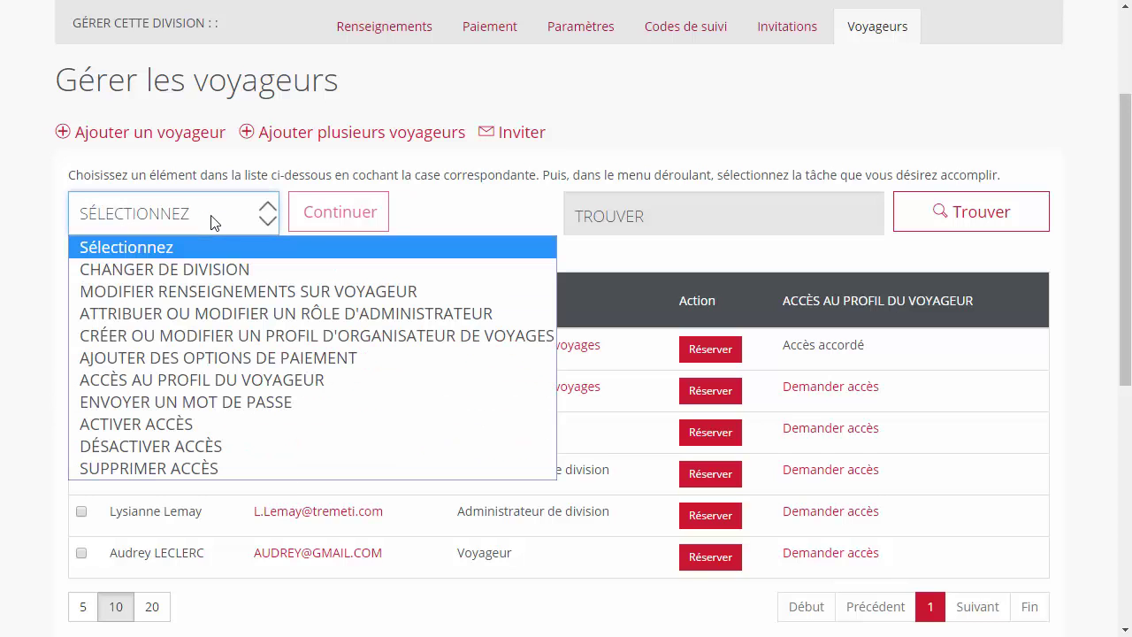
click(233, 336)
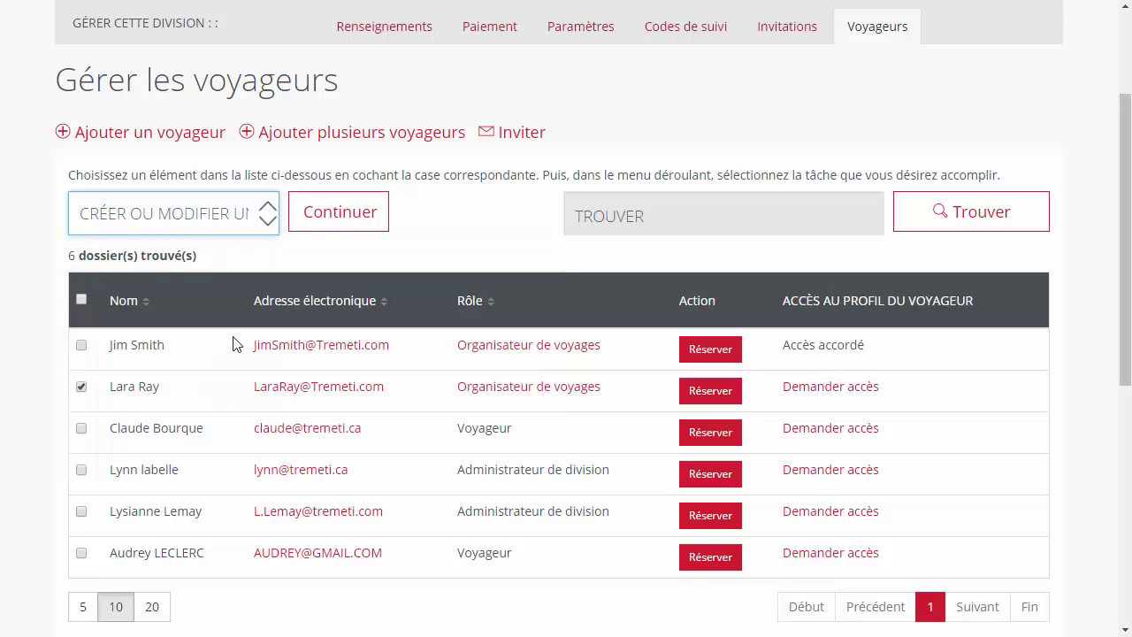
click(329, 222)
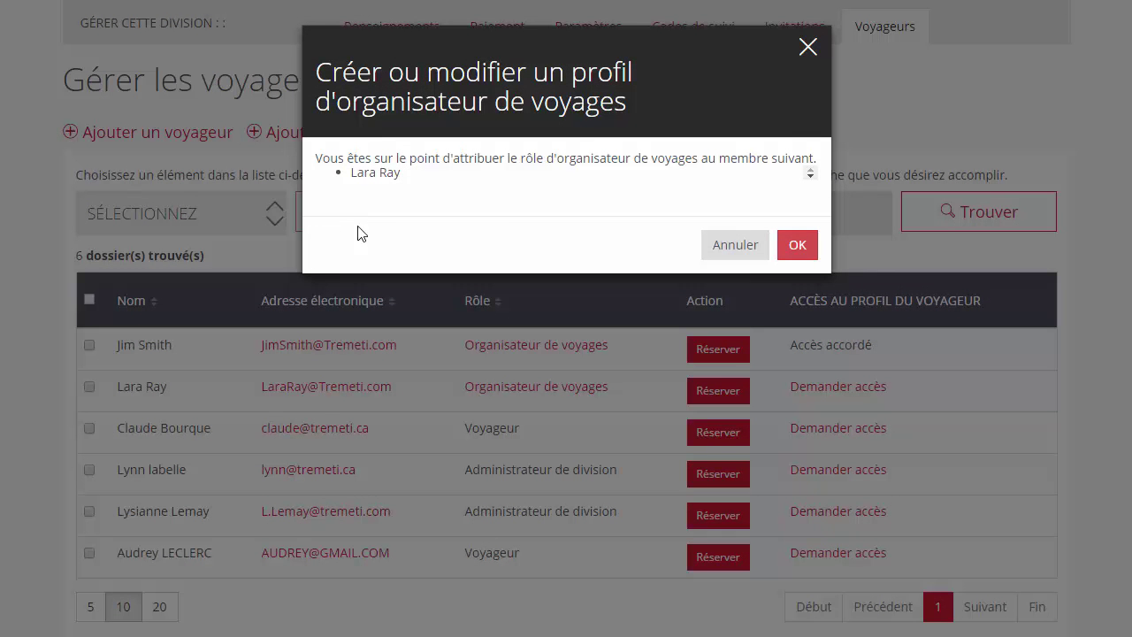
click(793, 251)
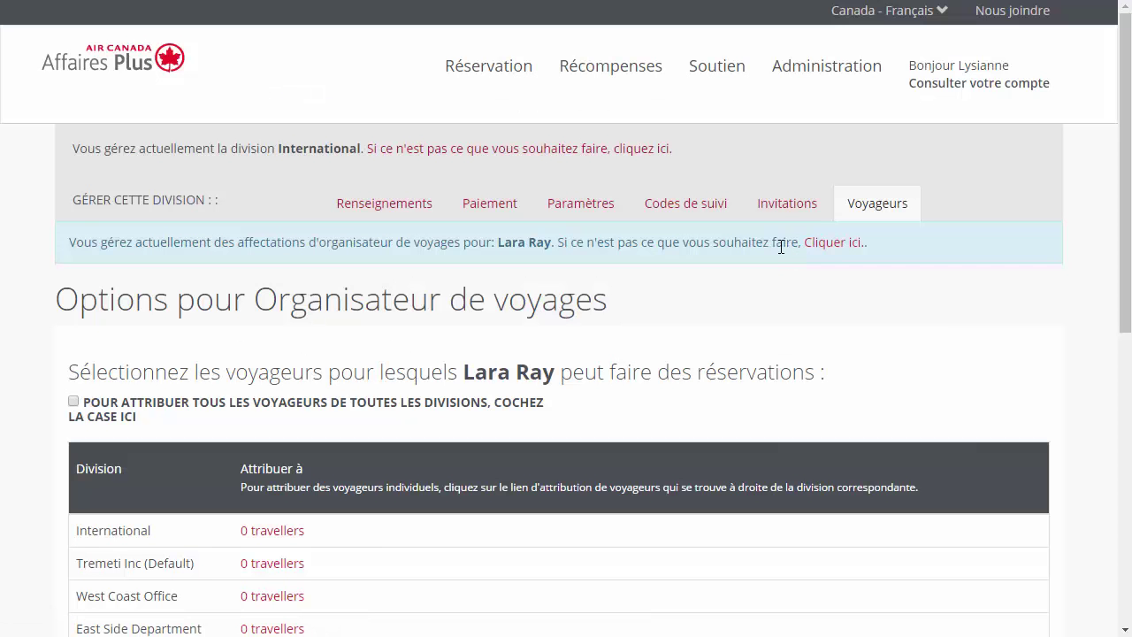
Cancel assigning all divisions' travellers to the travel organizer and open the individual traveller selection for the International division
click(75, 401)
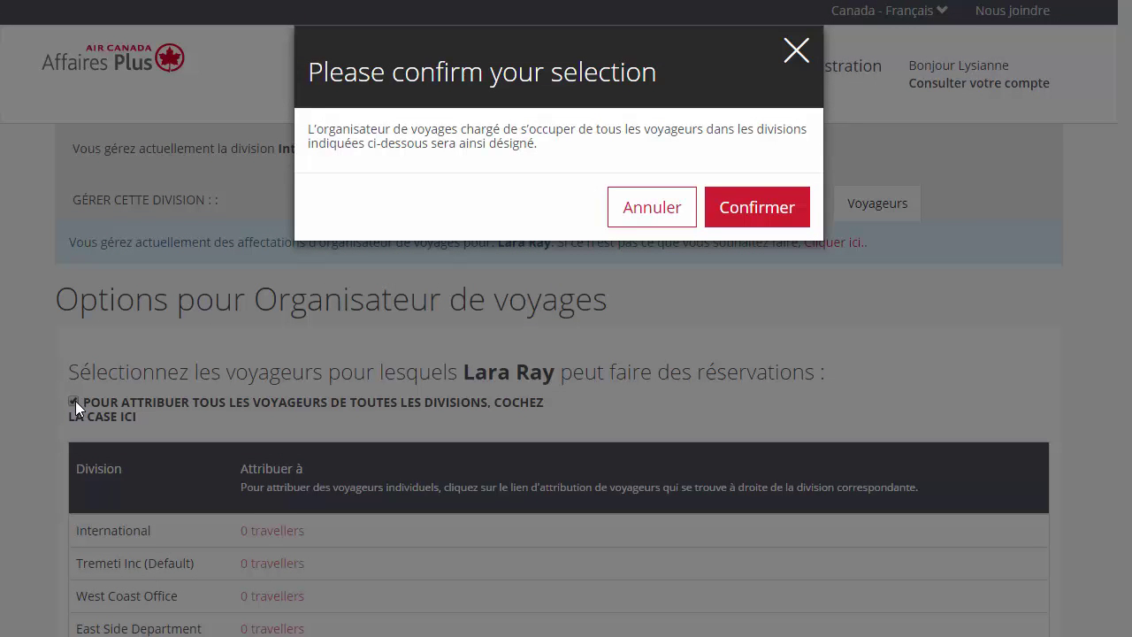
click(653, 212)
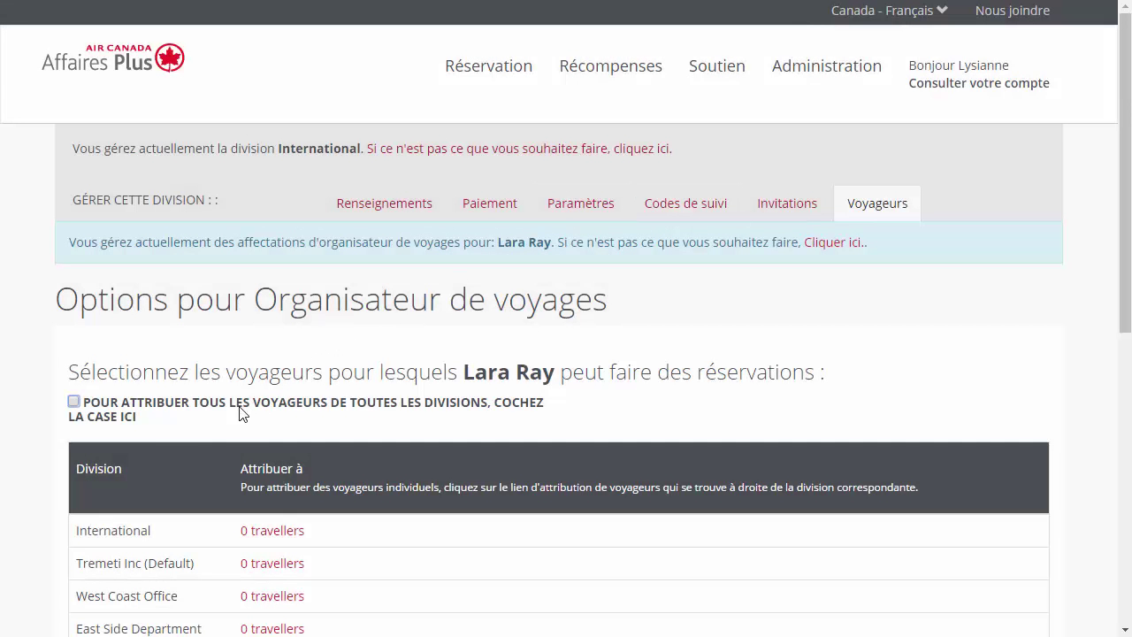
click(279, 534)
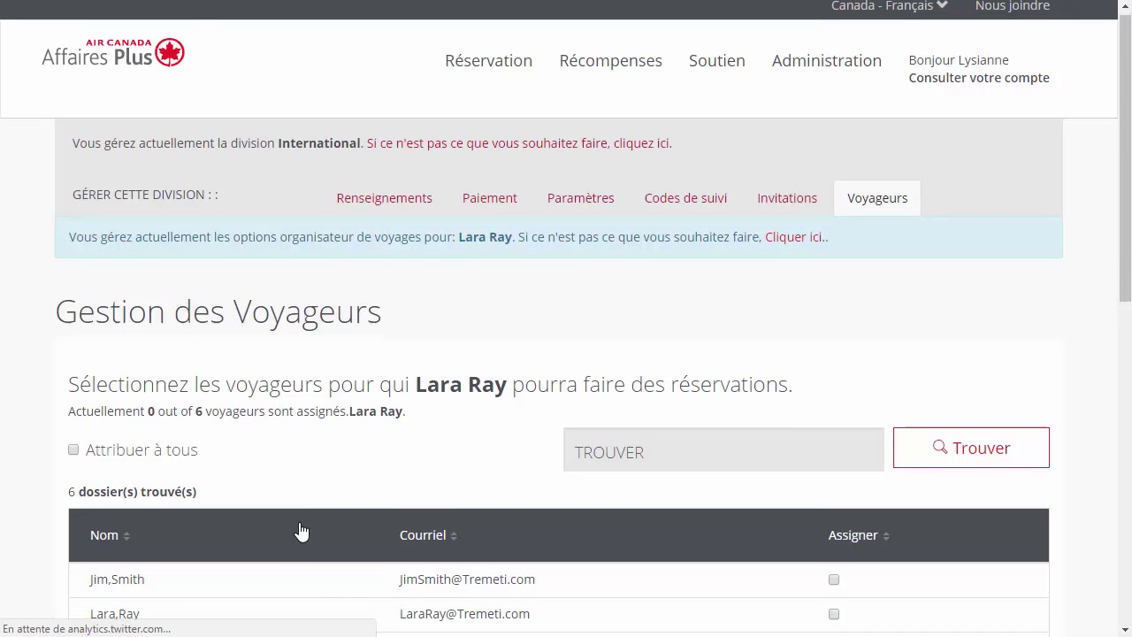
Assign the first four listed travellers of the International division to the travel organizer and save the changes
scroll(298, 531, down, 3)
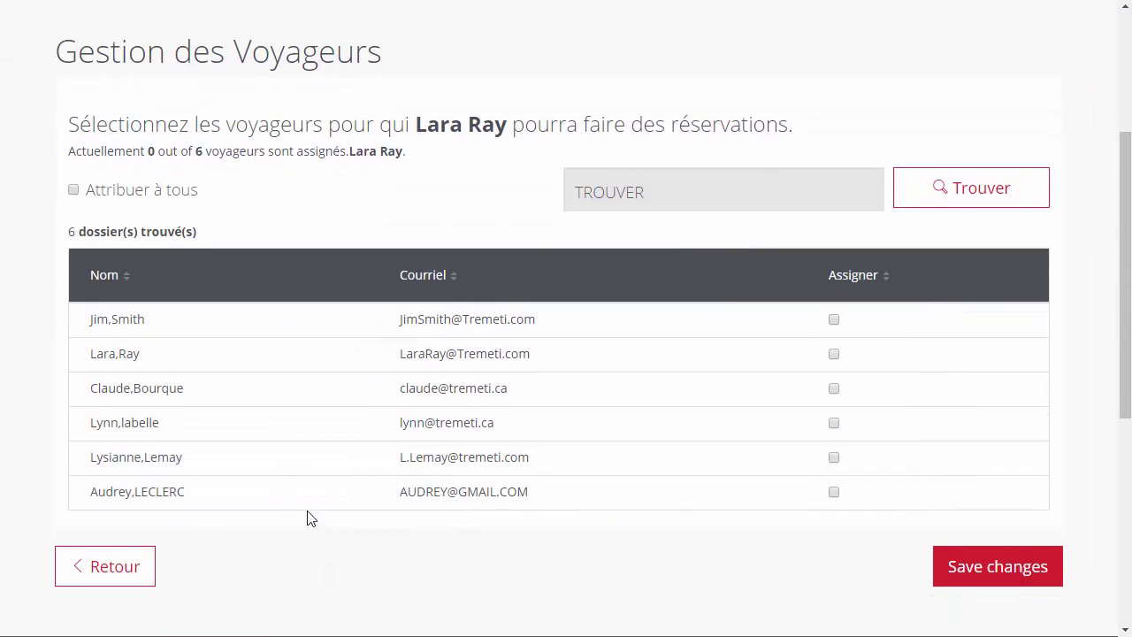
click(835, 319)
click(834, 354)
click(834, 389)
click(834, 423)
click(1013, 577)
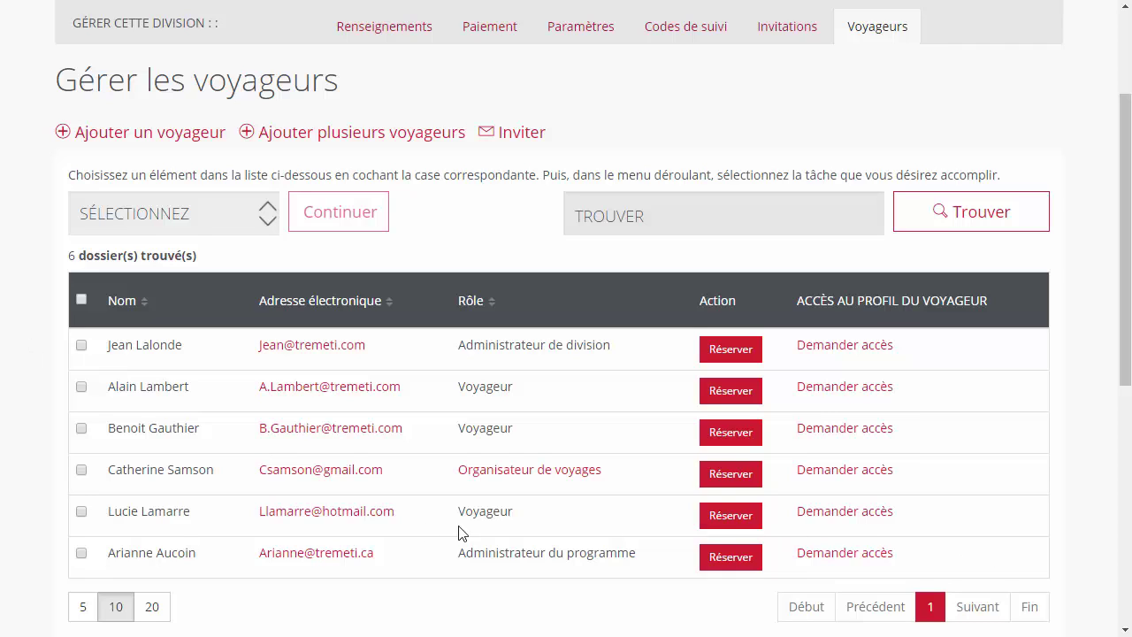
Transfer the fourth listed traveller, who has the travel organizer role, to the International division and confirm the division change
click(81, 471)
click(192, 221)
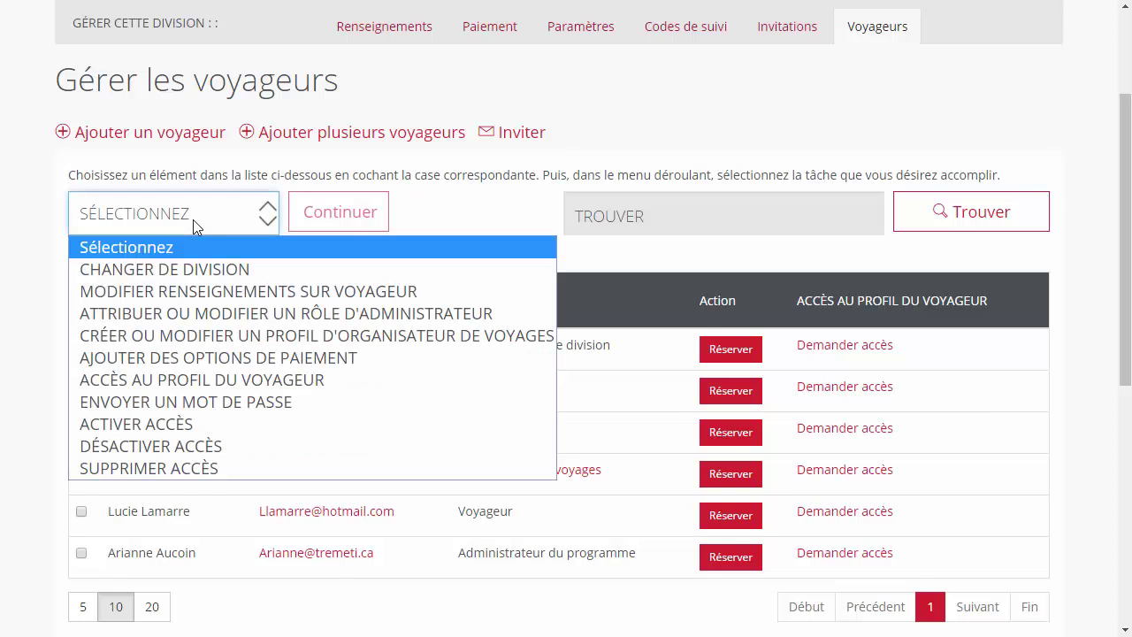
click(193, 267)
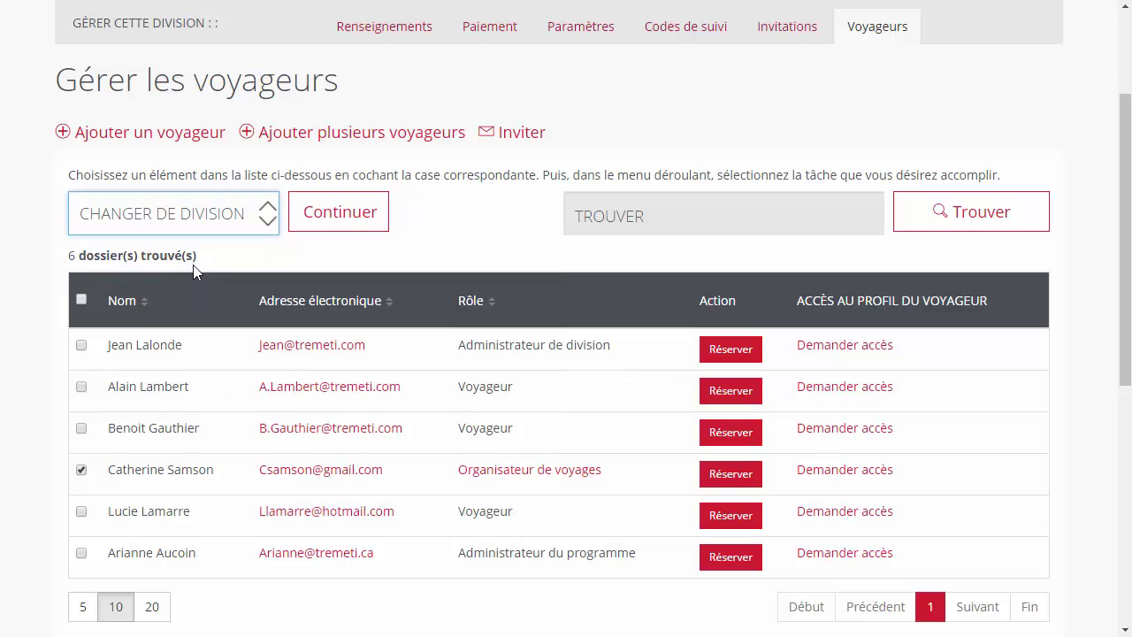
click(351, 223)
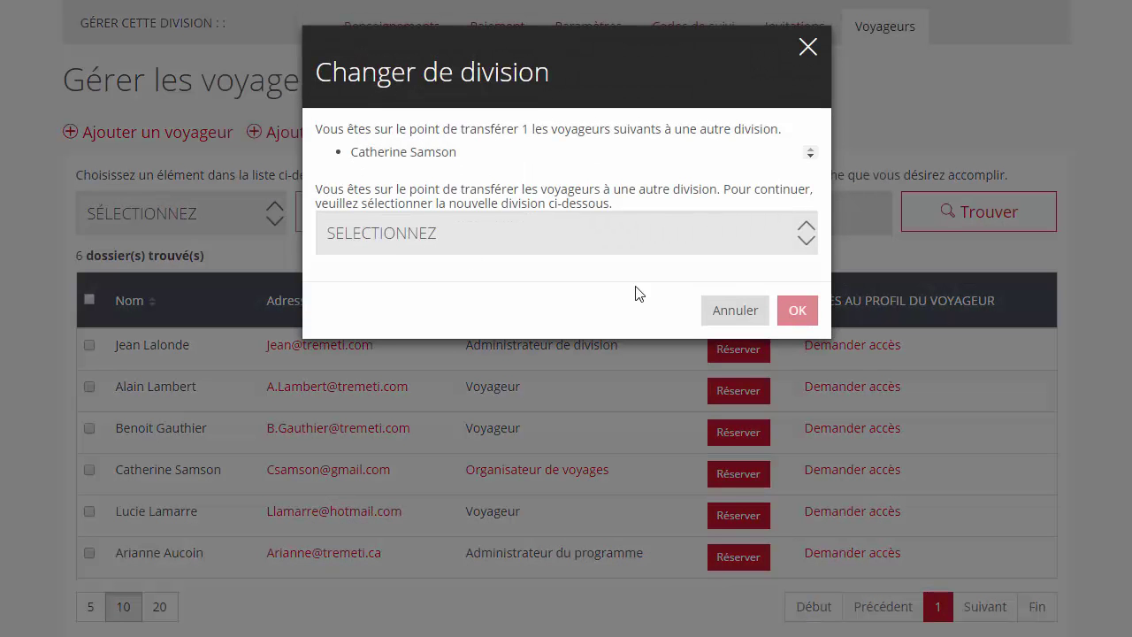
click(762, 236)
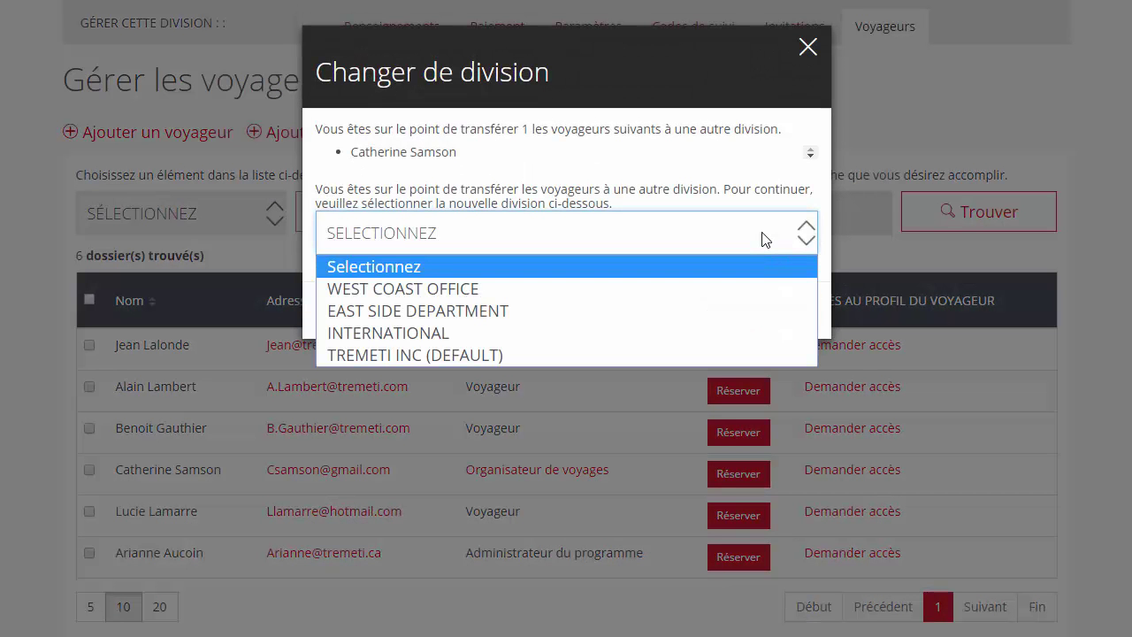
click(744, 342)
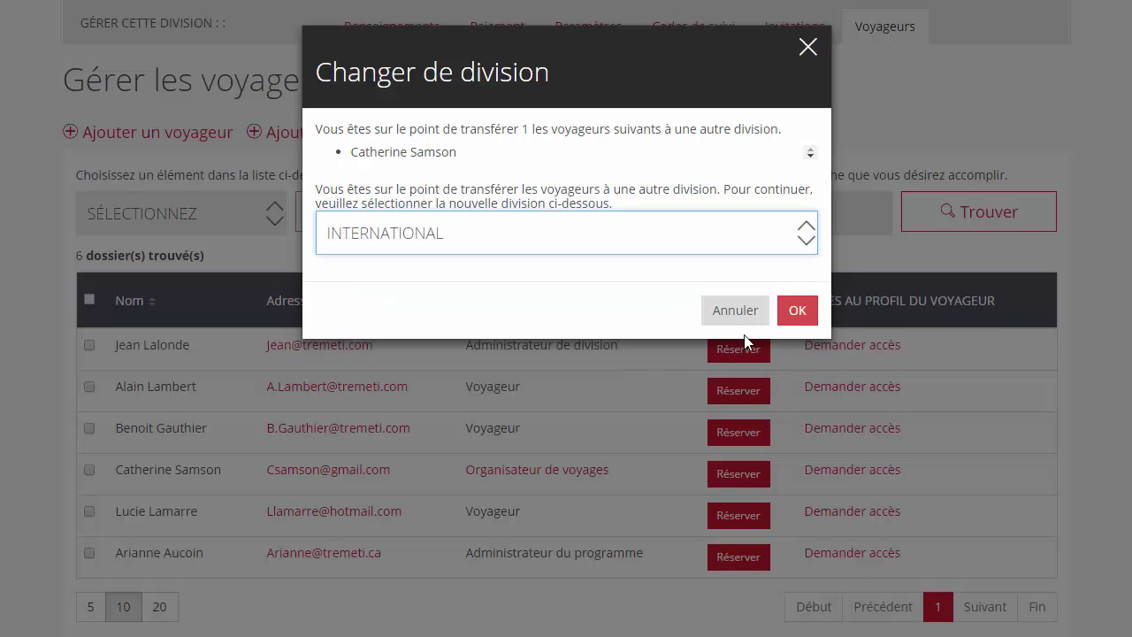
click(798, 311)
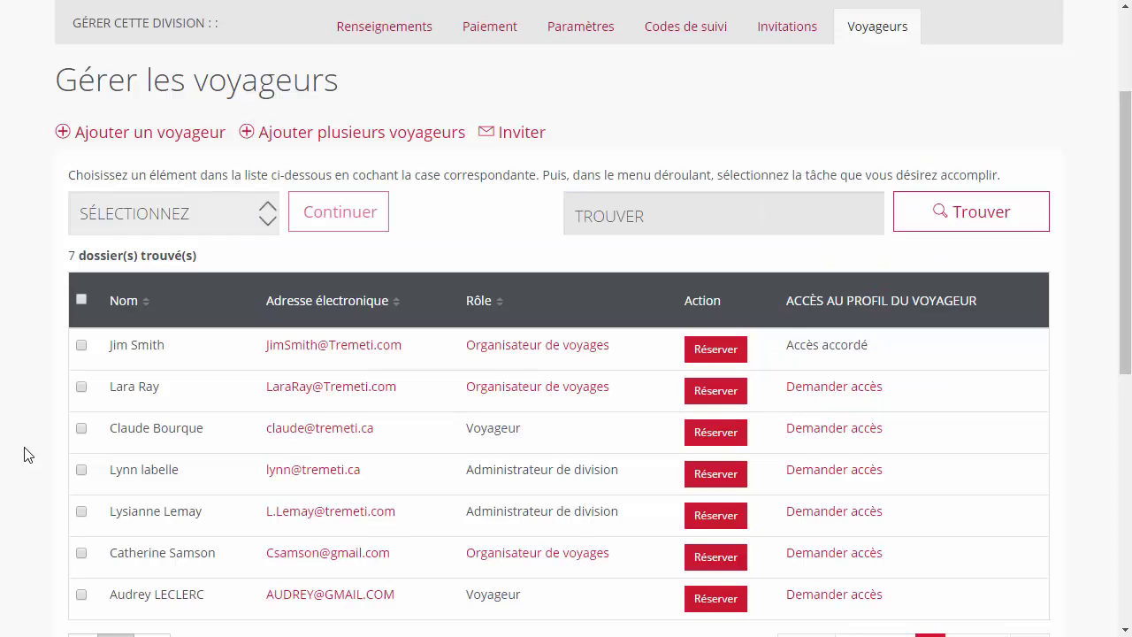